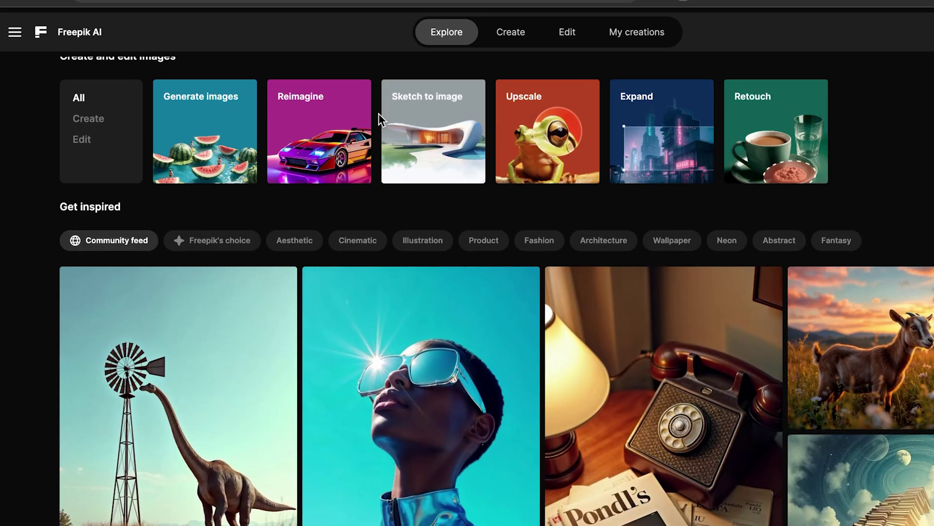
pyautogui.scroll(-1, 380, 113)
pyautogui.scroll(-1, 378, 113)
pyautogui.scroll(-1, 378, 113)
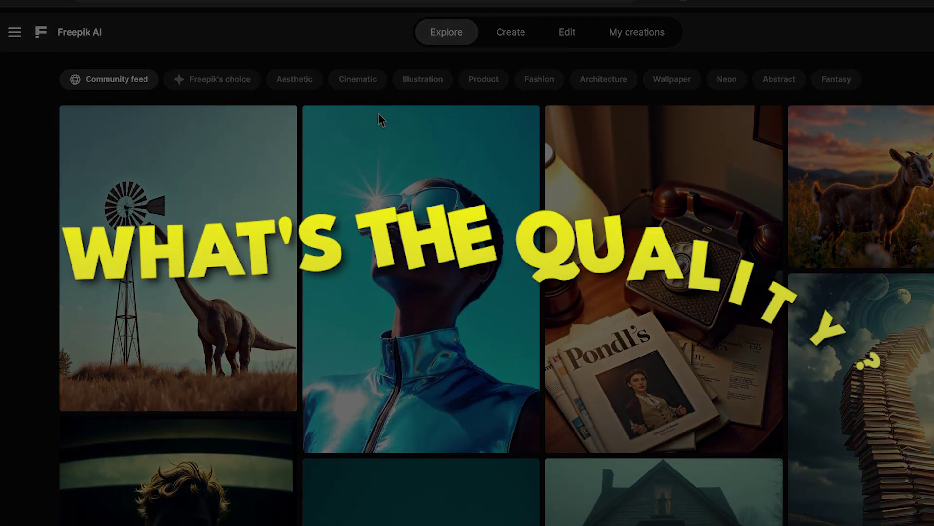
pyautogui.scroll(-2, 462, 223)
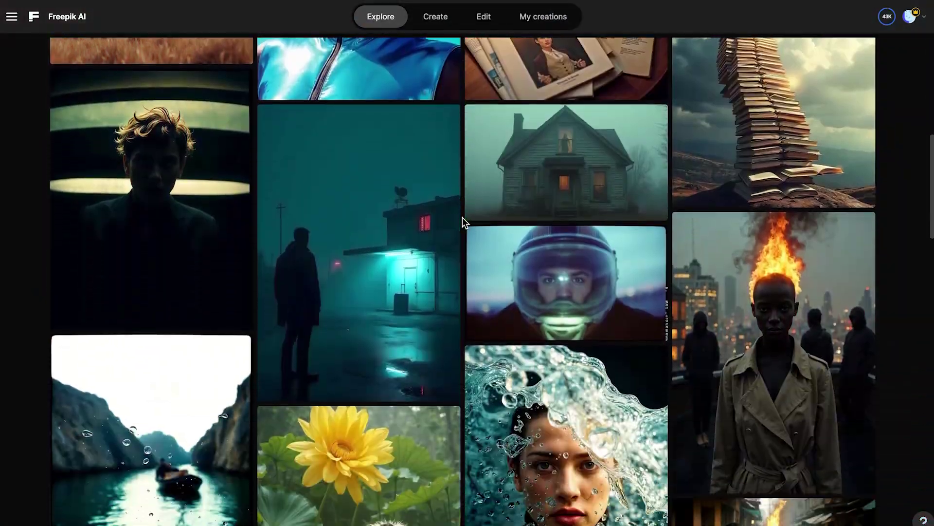
pyautogui.scroll(-1, 463, 223)
pyautogui.scroll(-1, 462, 223)
pyautogui.scroll(-1, 463, 223)
pyautogui.scroll(-1, 463, 216)
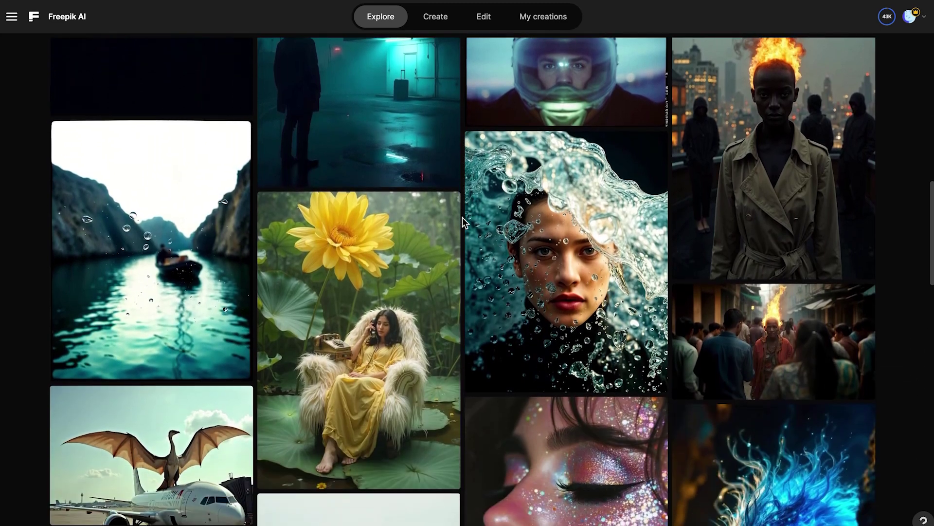
pyautogui.scroll(-1, 462, 217)
pyautogui.scroll(-1, 463, 217)
pyautogui.scroll(-1, 463, 217)
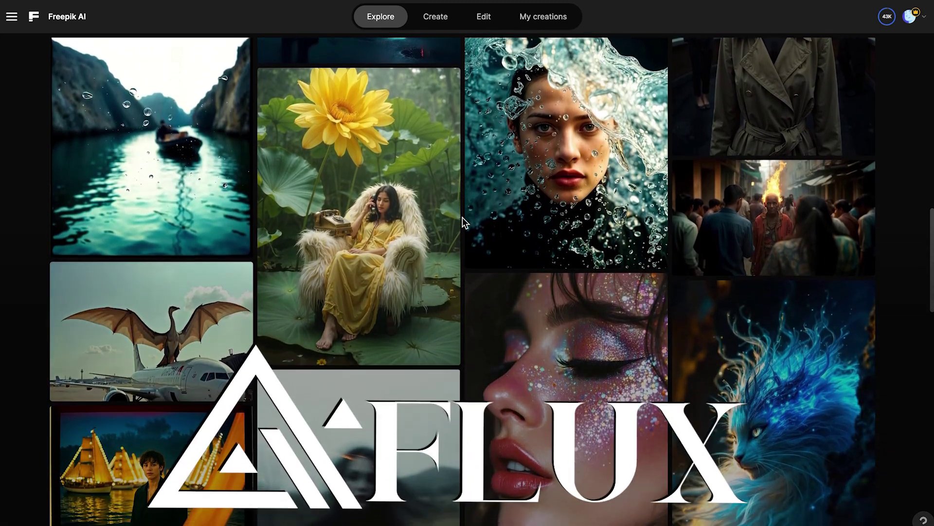
pyautogui.scroll(-1, 462, 217)
pyautogui.scroll(-1, 462, 217)
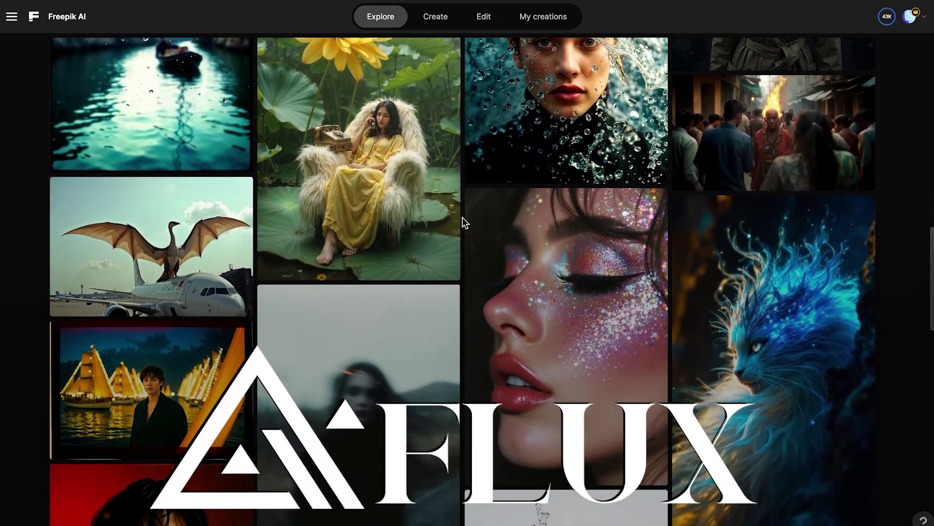
pyautogui.scroll(-1, 463, 217)
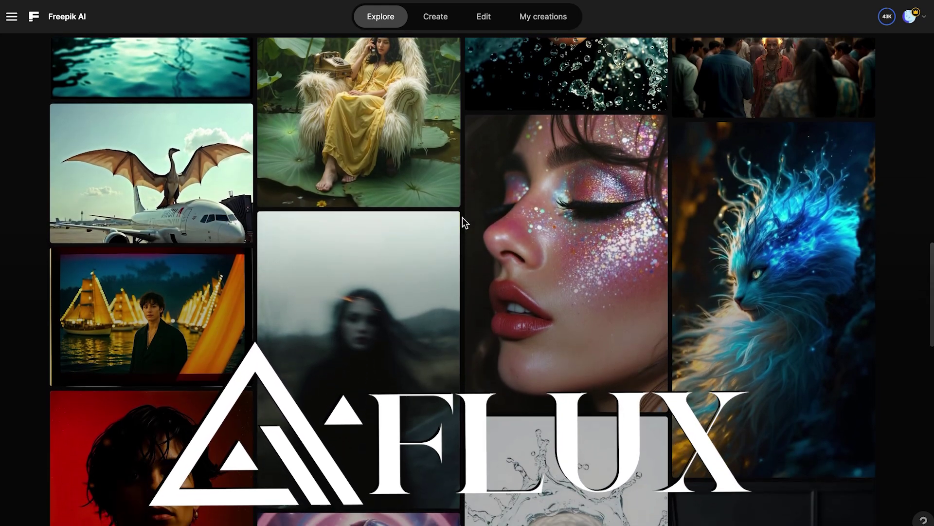
pyautogui.scroll(-1, 462, 217)
pyautogui.scroll(-1, 463, 216)
pyautogui.scroll(-1, 462, 217)
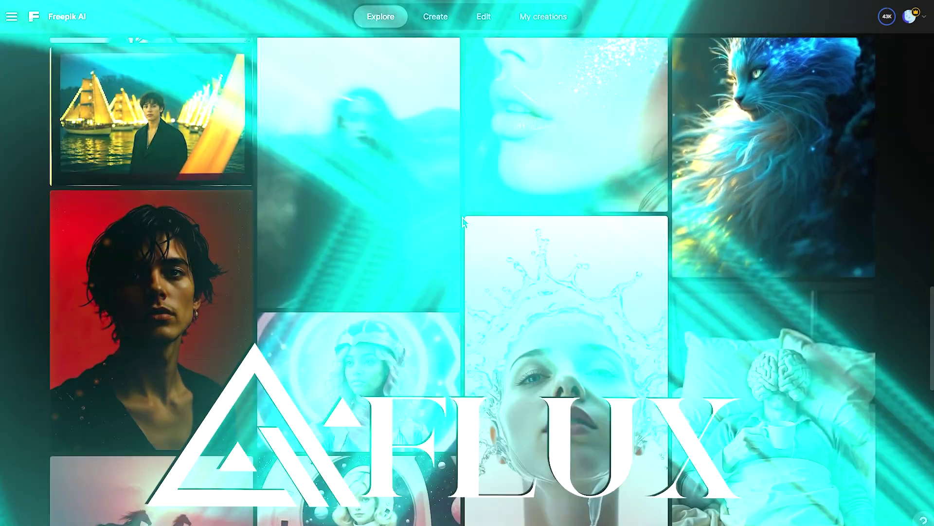
pyautogui.scroll(-1, 461, 216)
pyautogui.scroll(-1, 462, 216)
pyautogui.scroll(-1, 463, 217)
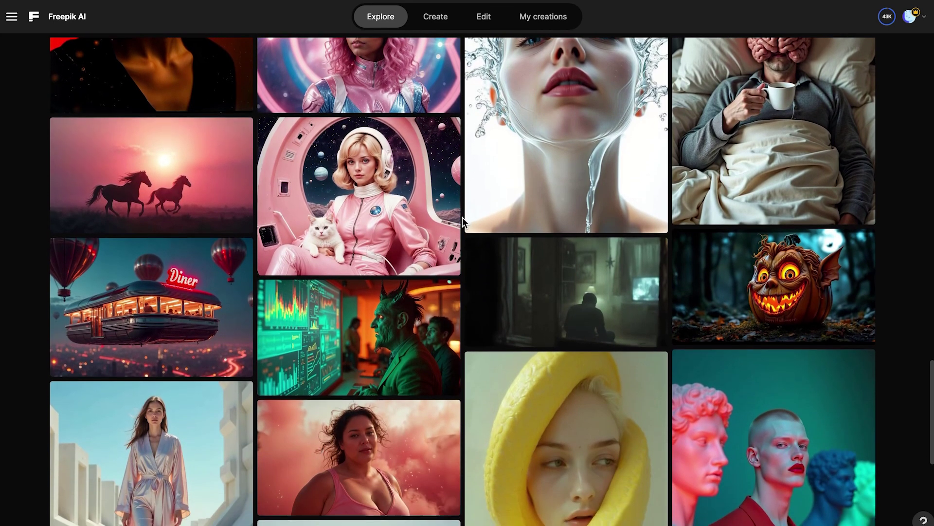
pyautogui.click(146, 321)
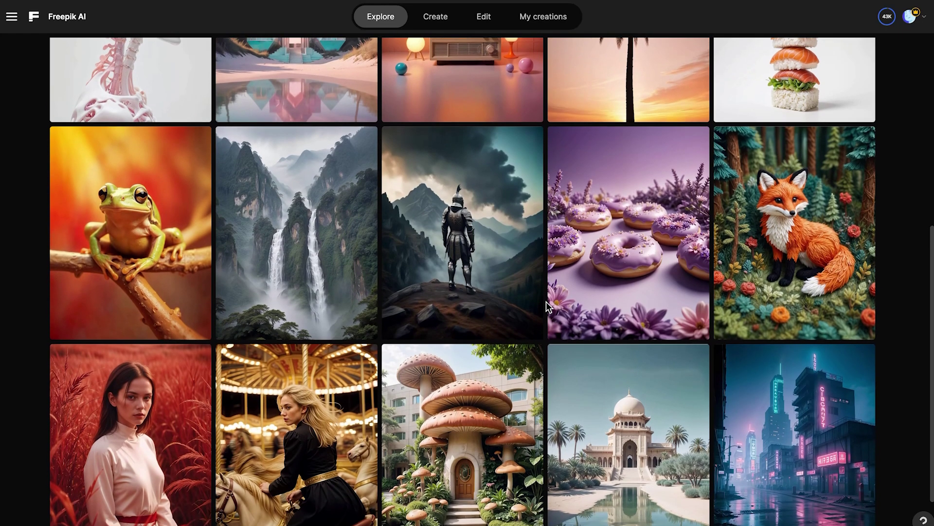
pyautogui.scroll(1, 548, 307)
pyautogui.scroll(1, 547, 306)
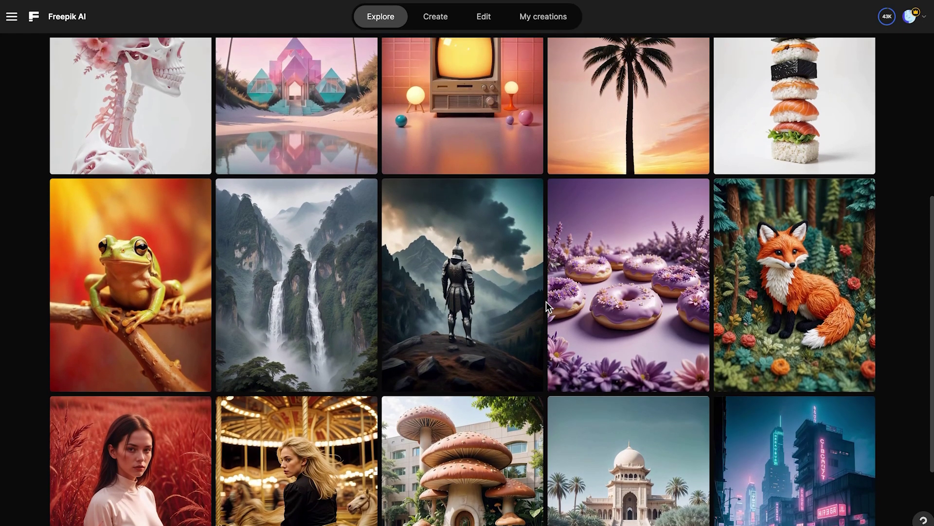
pyautogui.scroll(1, 548, 307)
pyautogui.scroll(1, 547, 306)
pyautogui.scroll(1, 547, 307)
pyautogui.scroll(1, 548, 307)
pyautogui.scroll(1, 548, 307)
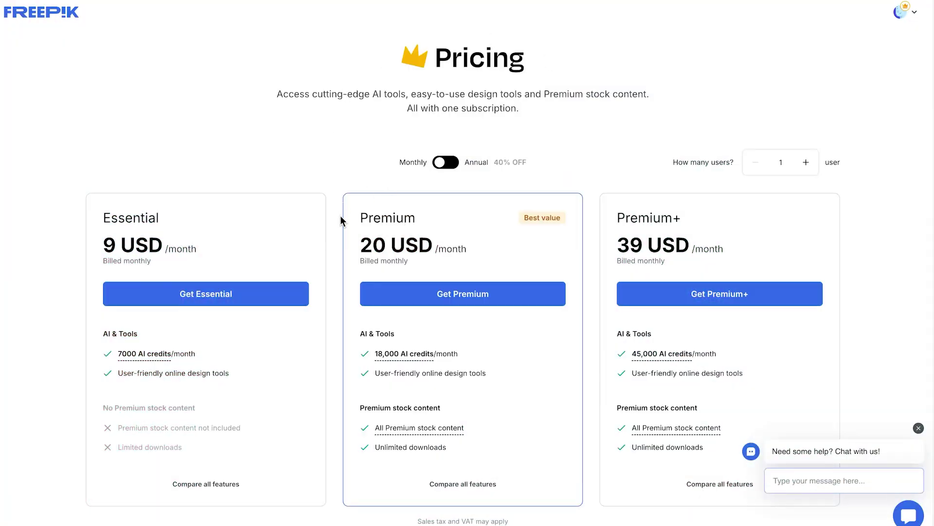
pyautogui.scroll(-1, 340, 217)
pyautogui.scroll(-5, 341, 217)
pyautogui.scroll(-4, 340, 216)
pyautogui.scroll(1, 340, 215)
pyautogui.scroll(1, 287, 173)
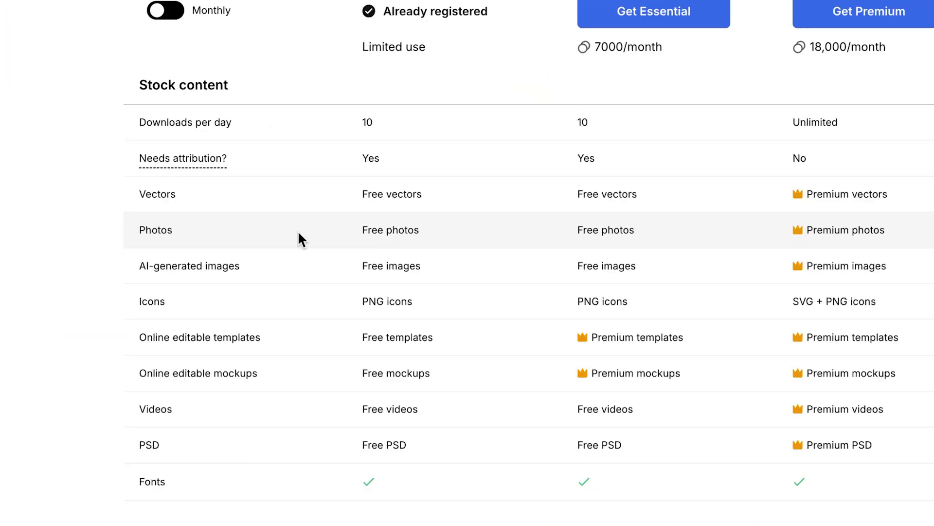
pyautogui.scroll(-1, 298, 232)
pyautogui.scroll(-1, 298, 232)
pyautogui.scroll(-2, 298, 233)
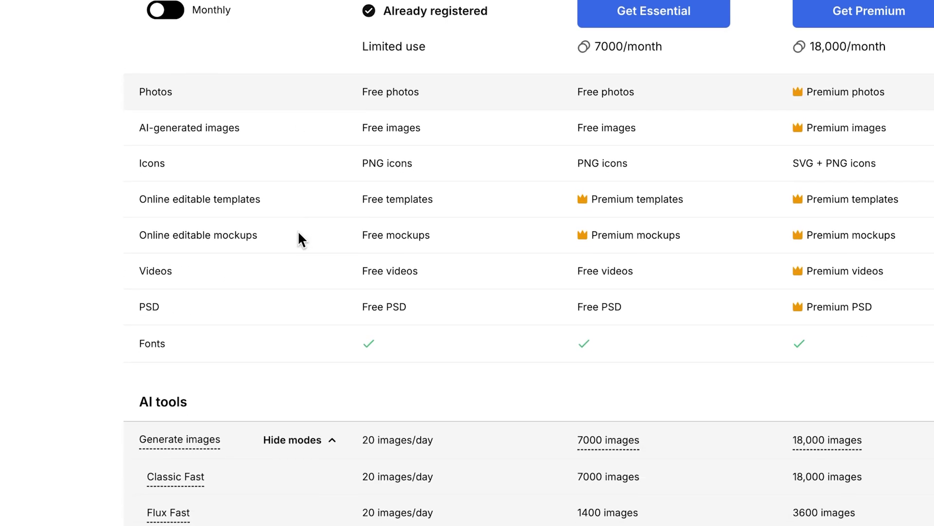
pyautogui.scroll(-1, 299, 232)
pyautogui.scroll(-1, 298, 232)
pyautogui.scroll(-1, 298, 232)
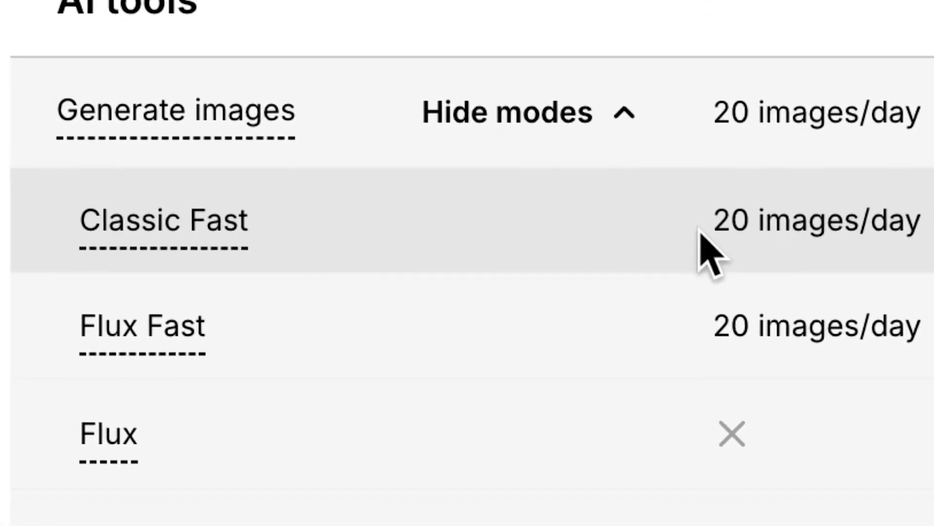
pyautogui.scroll(-2, 698, 233)
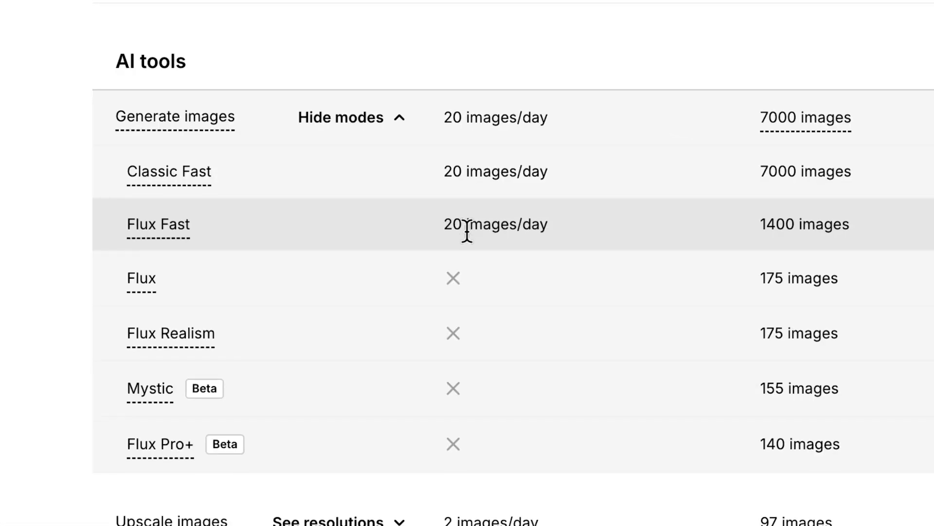
pyautogui.scroll(-2, 468, 232)
pyautogui.scroll(-2, 468, 232)
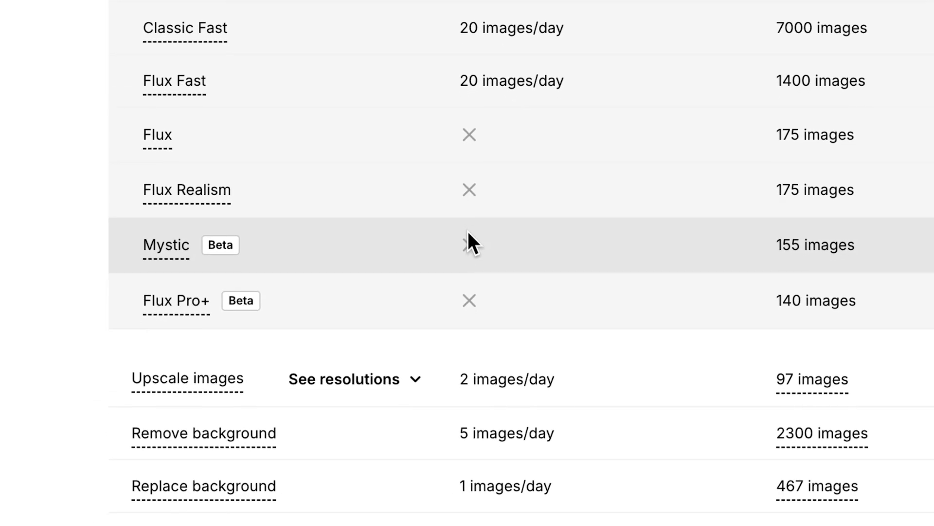
pyautogui.scroll(-1, 468, 231)
pyautogui.scroll(-2, 469, 232)
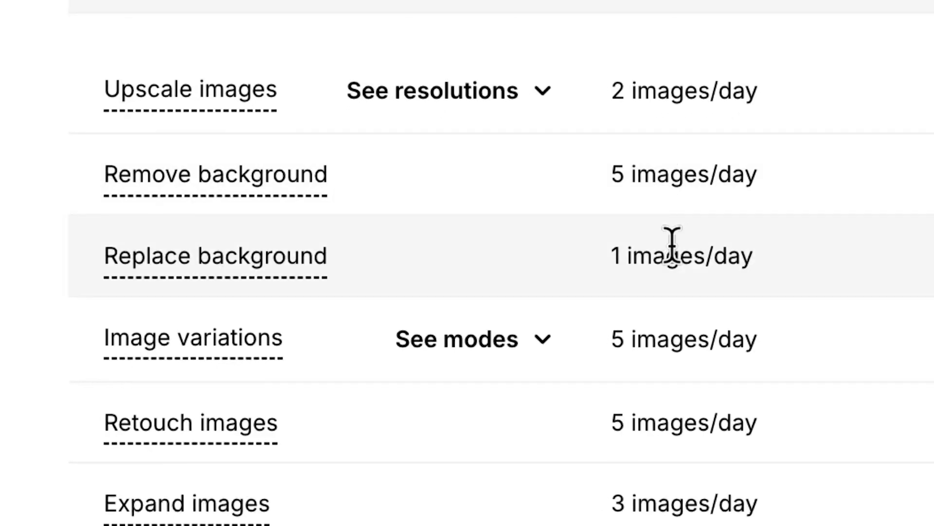
pyautogui.scroll(5, 673, 245)
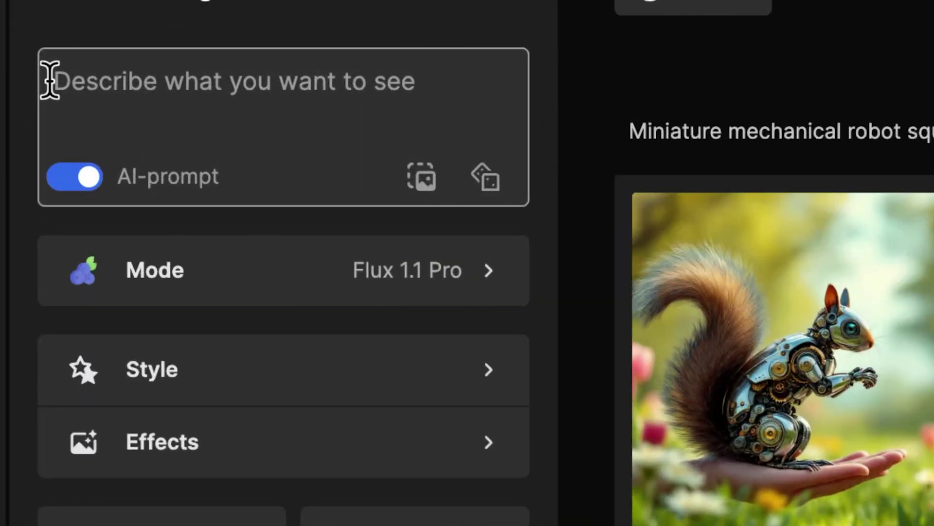
# - Draft the toy car prompt, marking its background, object and weaponry phrases, and fix the 'dest' typo
pyautogui.click(50, 81)
pyautogui.write('(object) + (background)')
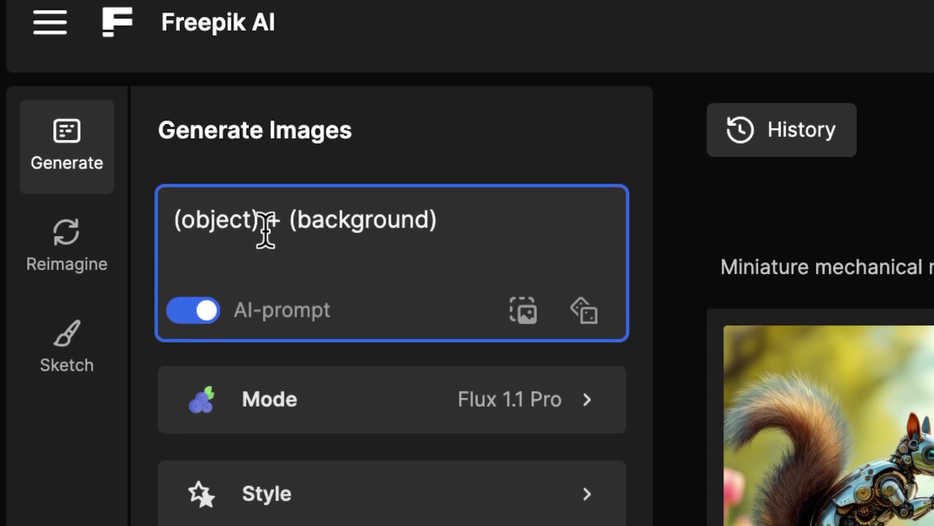
pyautogui.moveTo(267, 220); pyautogui.dragTo(442, 220)
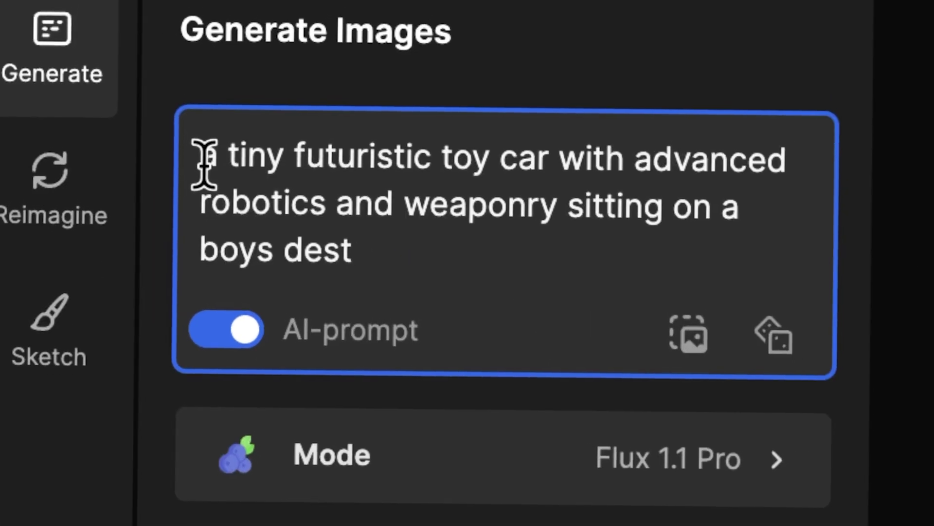
pyautogui.moveTo(178, 156)
pyautogui.mouseDown()
pyautogui.moveTo(648, 166)
pyautogui.moveTo(557, 167)
pyautogui.mouseUp()
pyautogui.moveTo(396, 151); pyautogui.dragTo(556, 152)
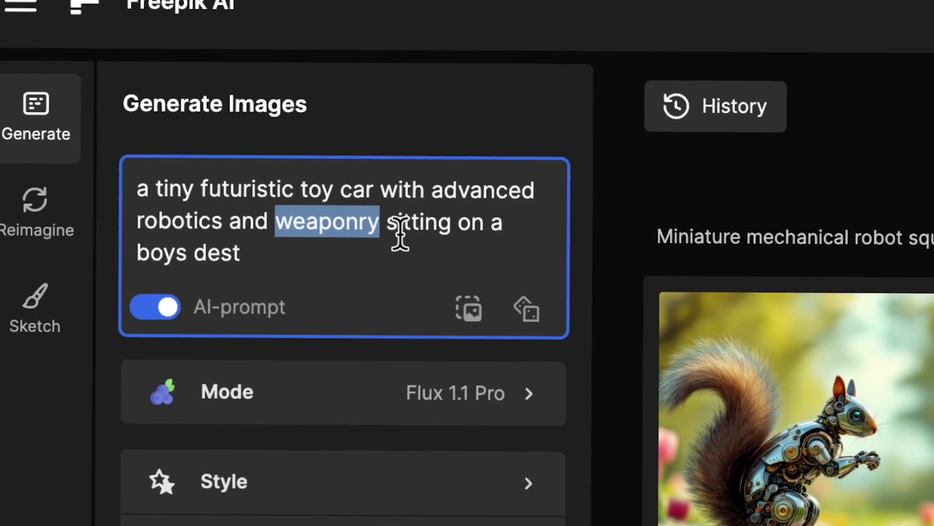
pyautogui.click(690, 325)
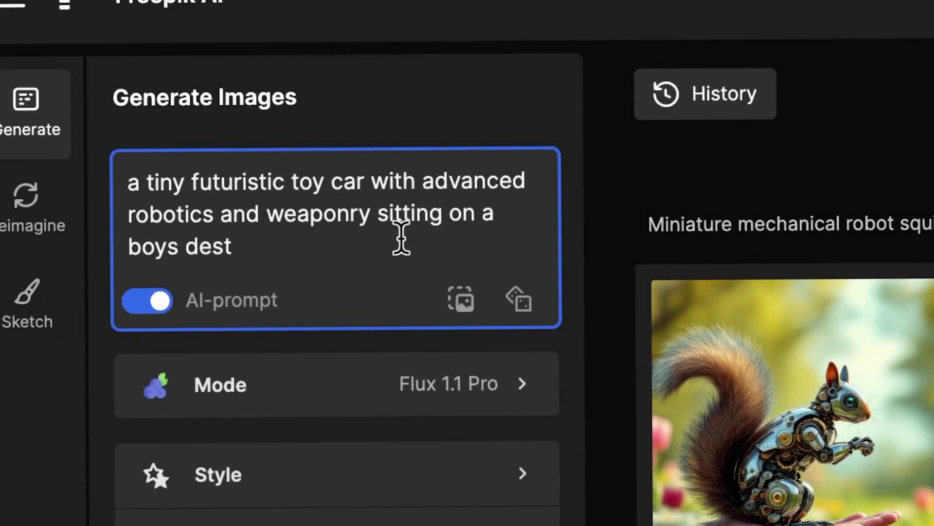
pyautogui.press('BackSpace')
pyautogui.write('k')
pyautogui.keyDown('shift'); pyautogui.click(398, 234); pyautogui.keyUp('shift')
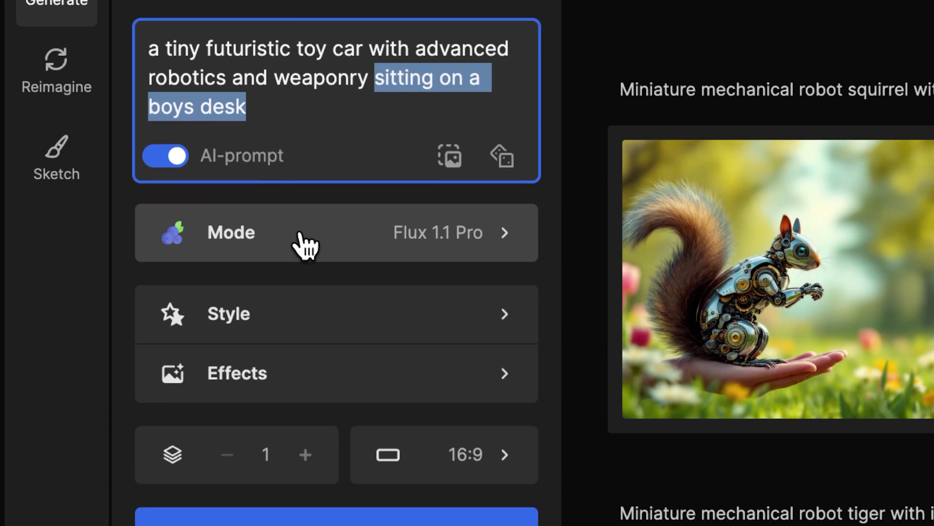
# - Pick Flux Fast from the Mode model list
pyautogui.click(307, 246)
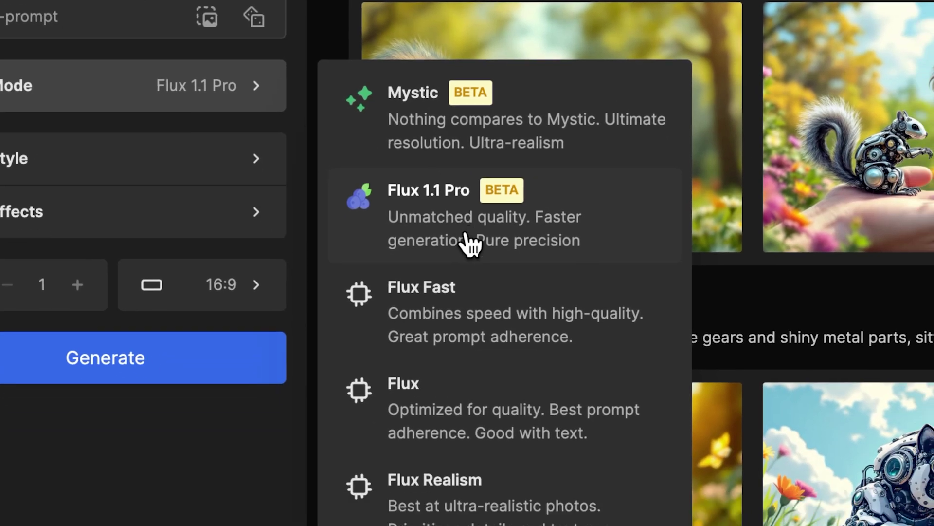
pyautogui.scroll(-3, 468, 241)
pyautogui.scroll(-2, 471, 243)
pyautogui.scroll(-2, 472, 248)
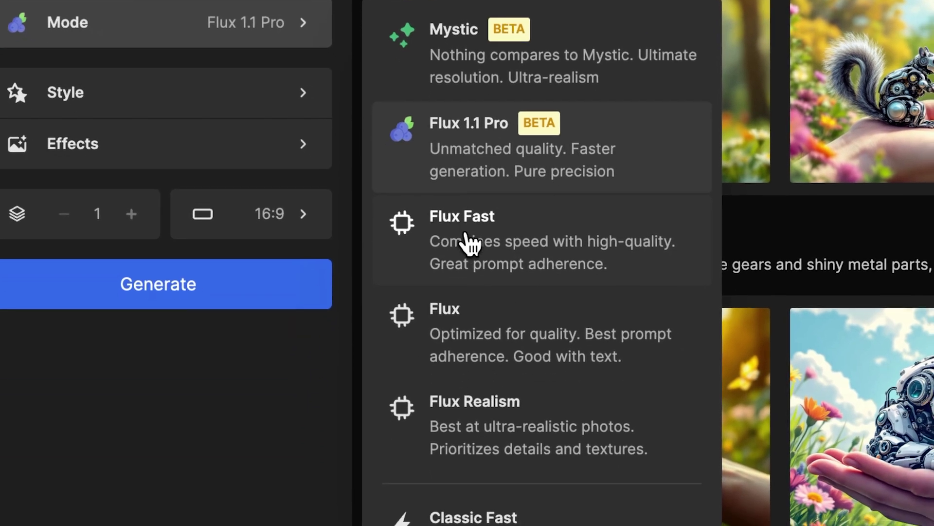
pyautogui.click(468, 243)
pyautogui.write('a tiny futuristic toy car with advanced robotics and weaponry sitting on a boys desk')
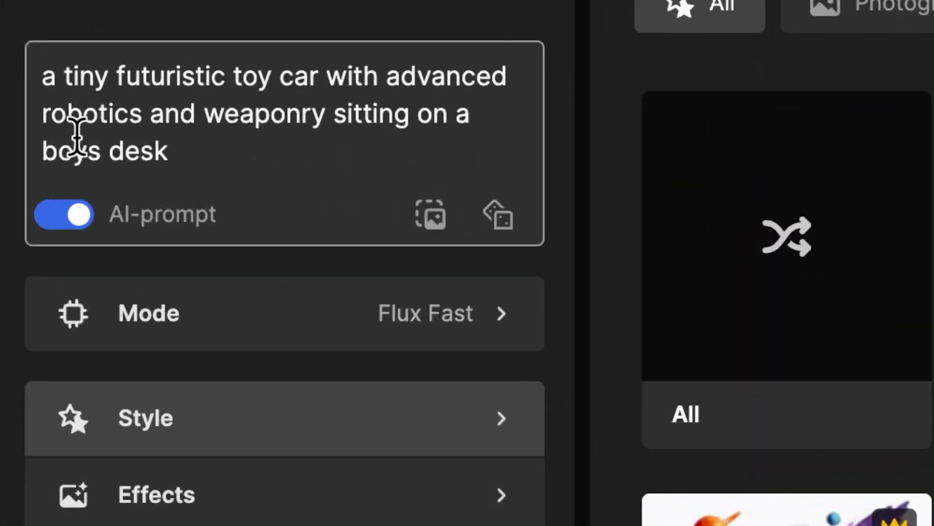
pyautogui.write('(style(')
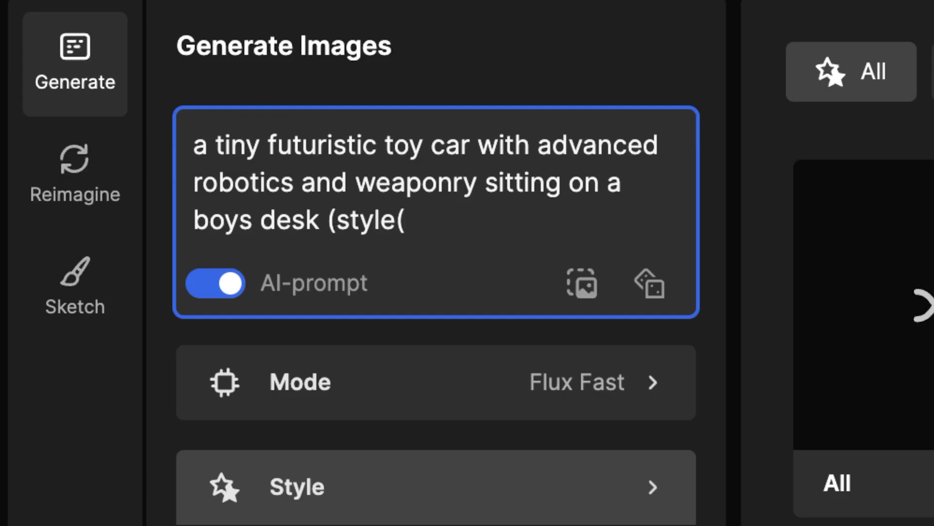
# - Delete the trailing bracket and style placeholder so the prompt ends at 'boys desk'
pyautogui.press('BackSpace')
pyautogui.write(')')
pyautogui.press('BackSpace')
pyautogui.press('BackSpace')
pyautogui.press('BackSpace')
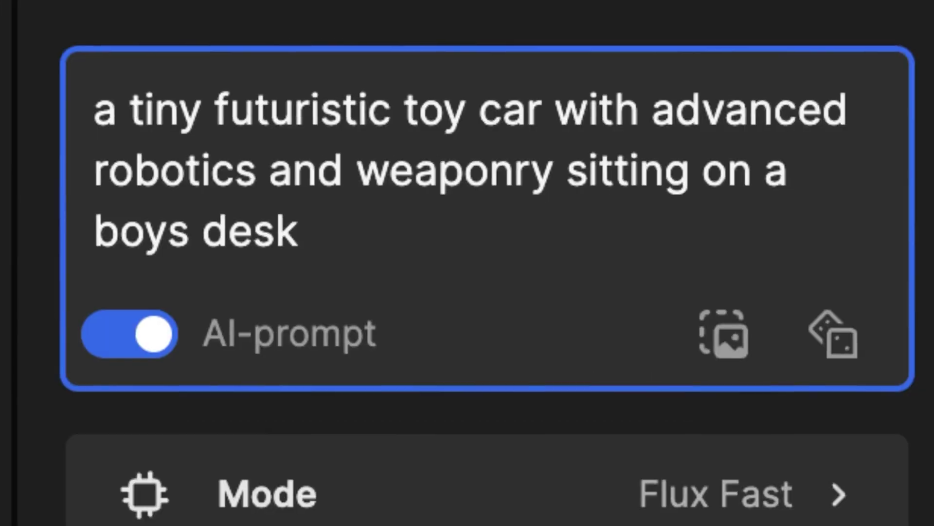
pyautogui.write('in the style of 19')
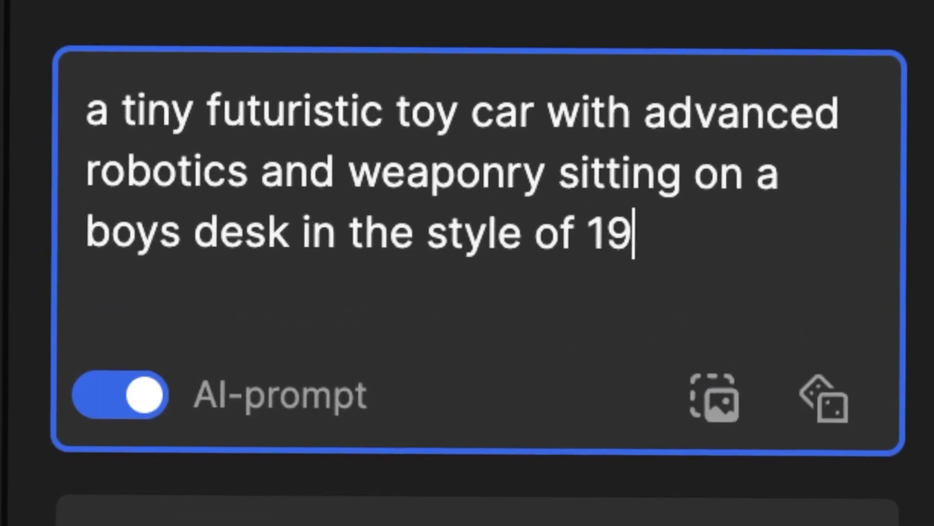
pyautogui.write('80 anime')
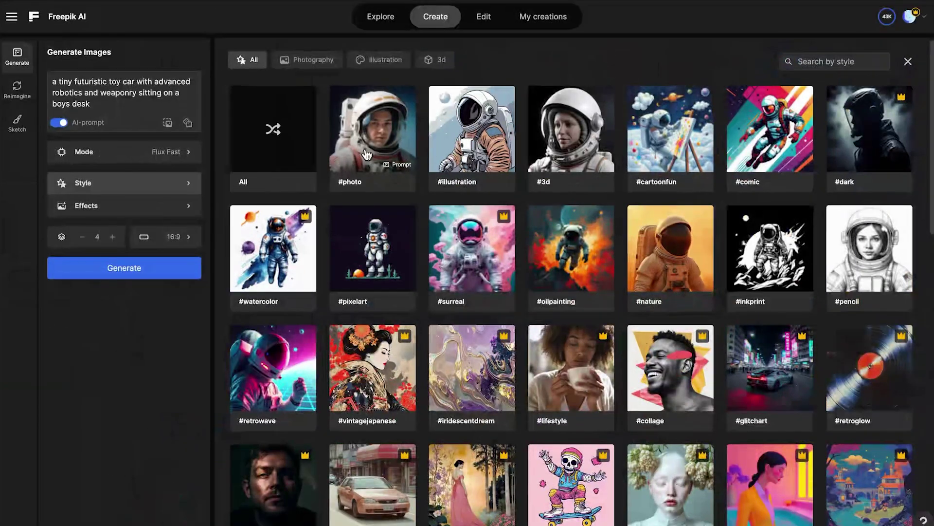
# - Apply the #photo style and the #pastel effect to the toy car generation
pyautogui.click(369, 150)
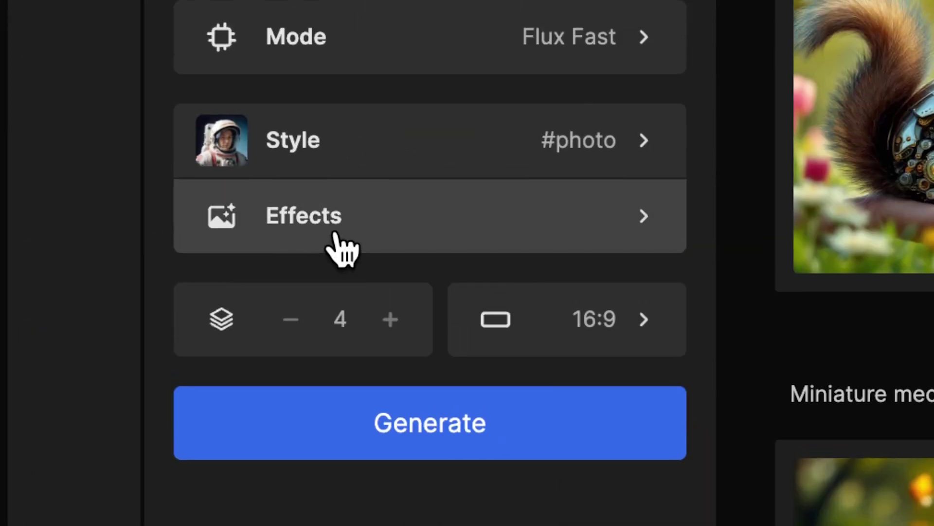
pyautogui.click(185, 206)
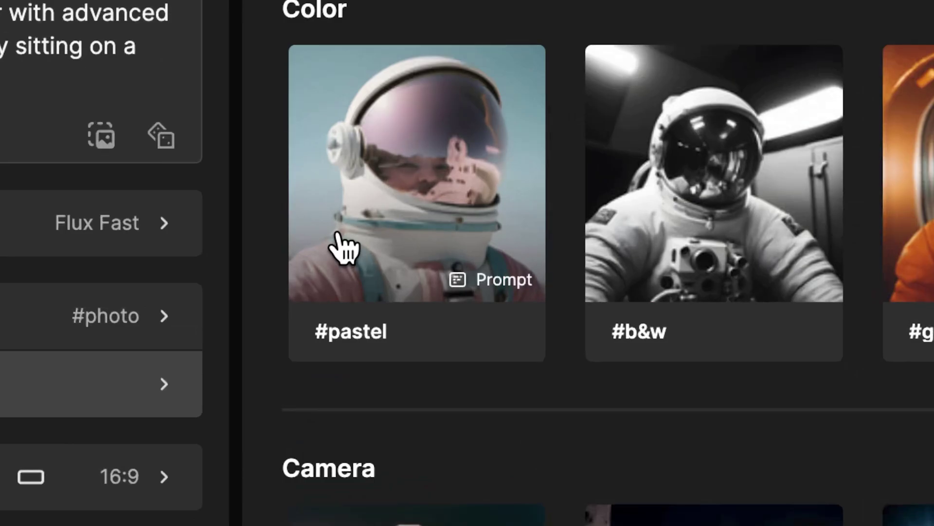
pyautogui.click(343, 249)
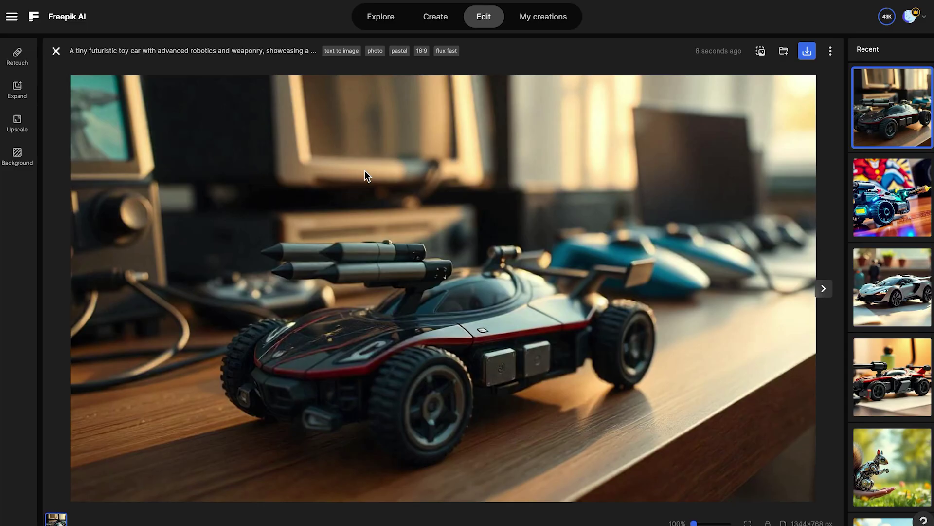
# - Step through all four toy car results, then close the full-size viewer
pyautogui.press('Right')
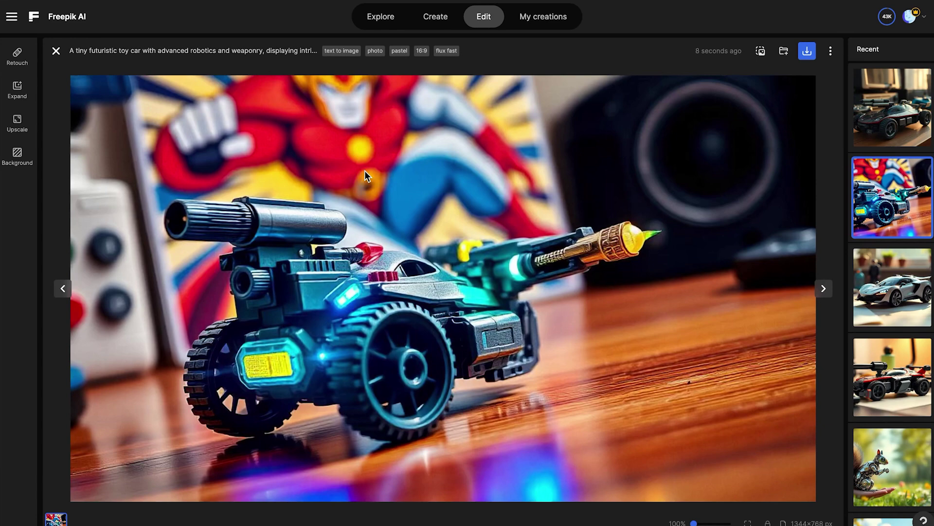
pyautogui.press('Right')
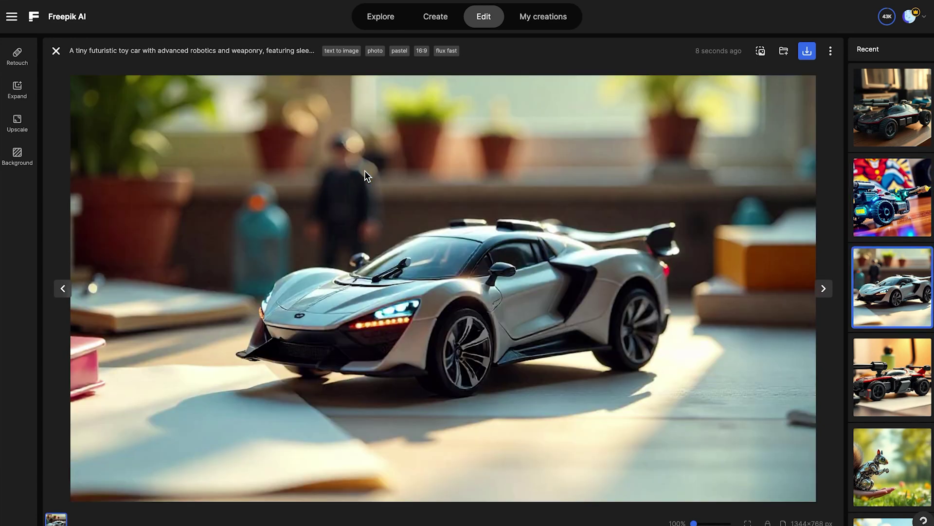
pyautogui.press('Right')
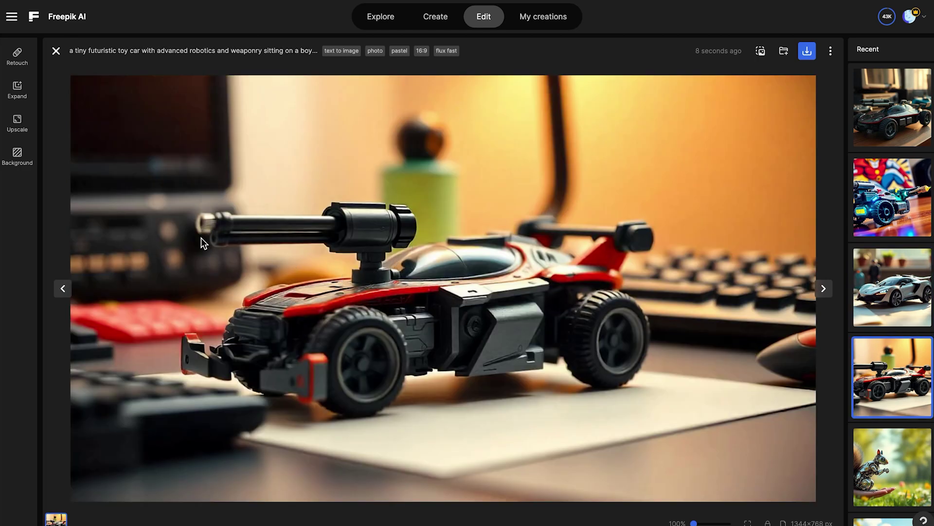
pyautogui.press('Left')
pyautogui.press('Left')
pyautogui.press('Left')
pyautogui.press('Escape')
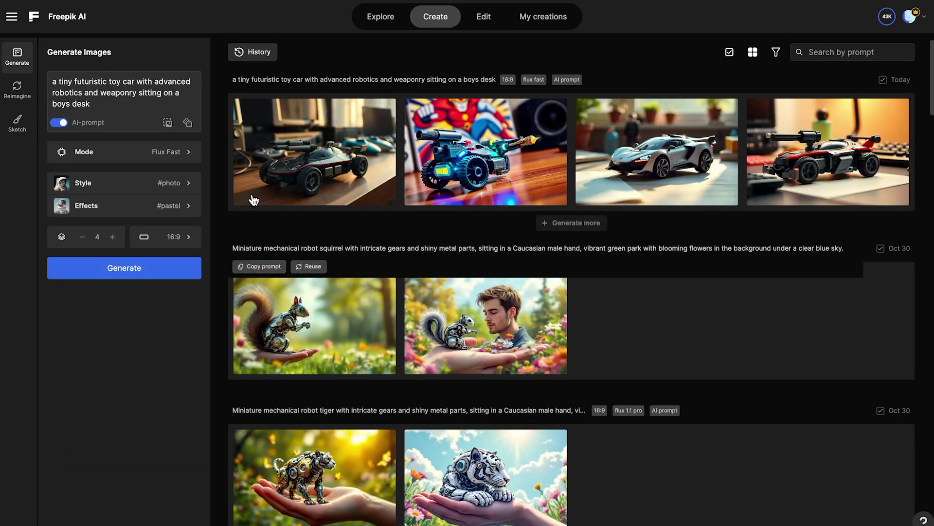
# - Switch the model to Mystic, regenerate the toy car, and close the model list
pyautogui.click(159, 159)
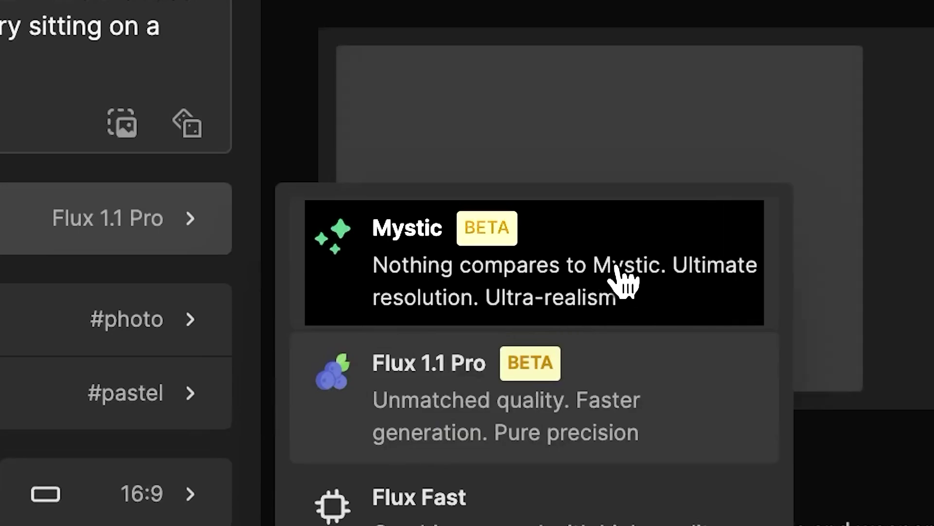
pyautogui.click(622, 280)
pyautogui.click(182, 155)
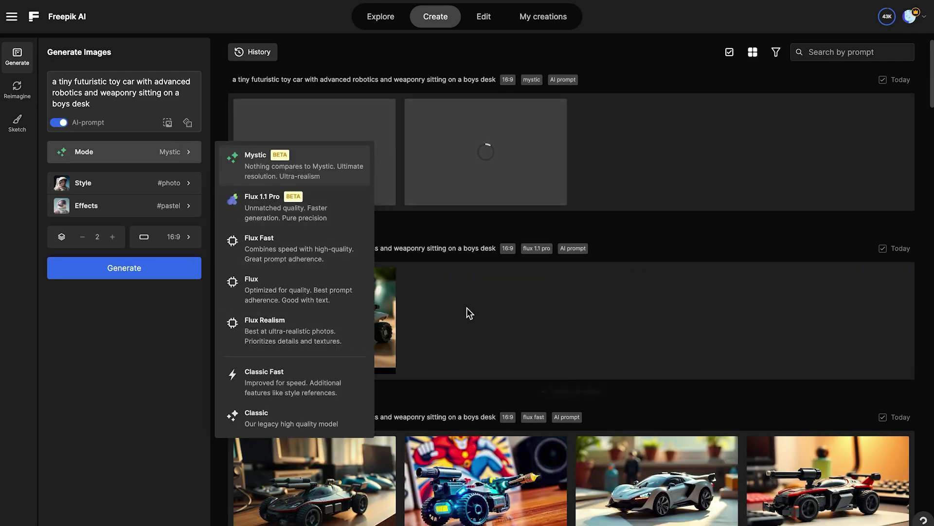
pyautogui.click(248, 171)
pyautogui.moveTo(485, 152)
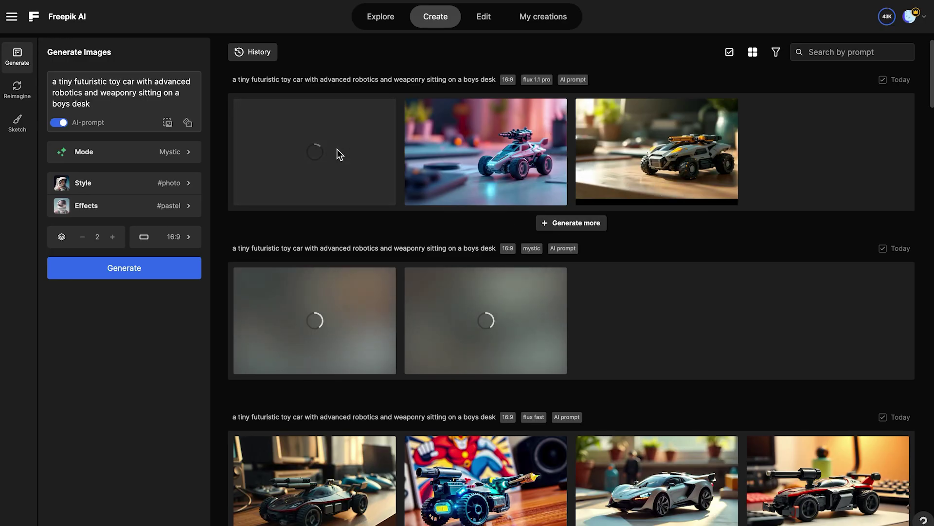
# - Generate more Flux 1.1 Pro toy car variations
pyautogui.click(562, 225)
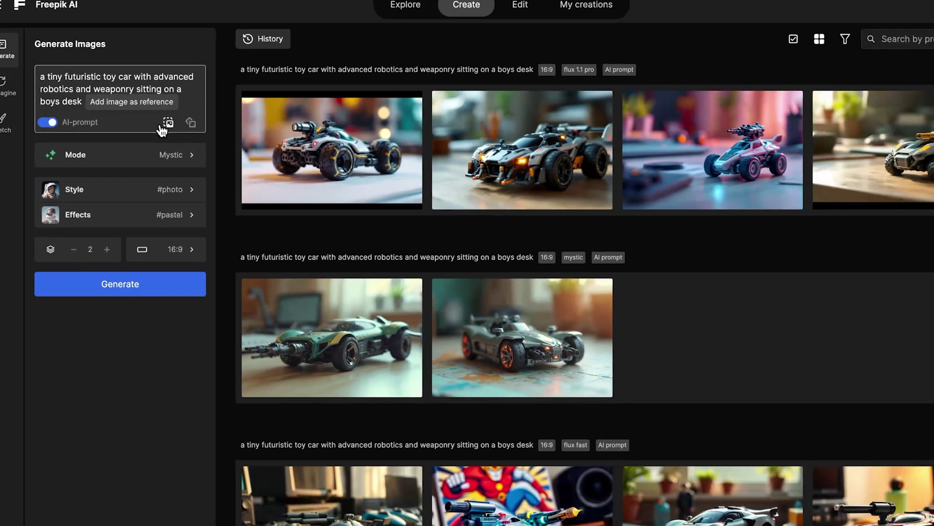
# - Browse Inspiration and History, then drag the robot-in-library picture from the Dock folder as reference
pyautogui.click(164, 127)
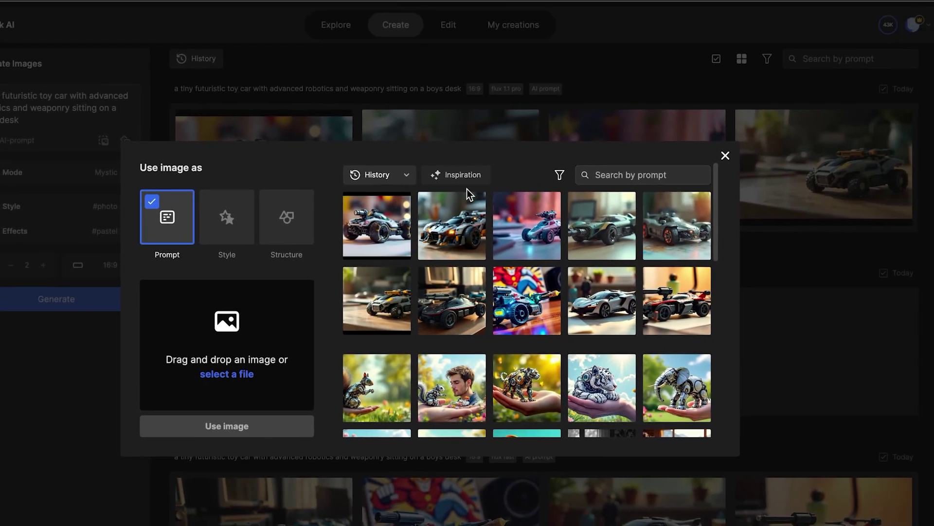
pyautogui.click(467, 179)
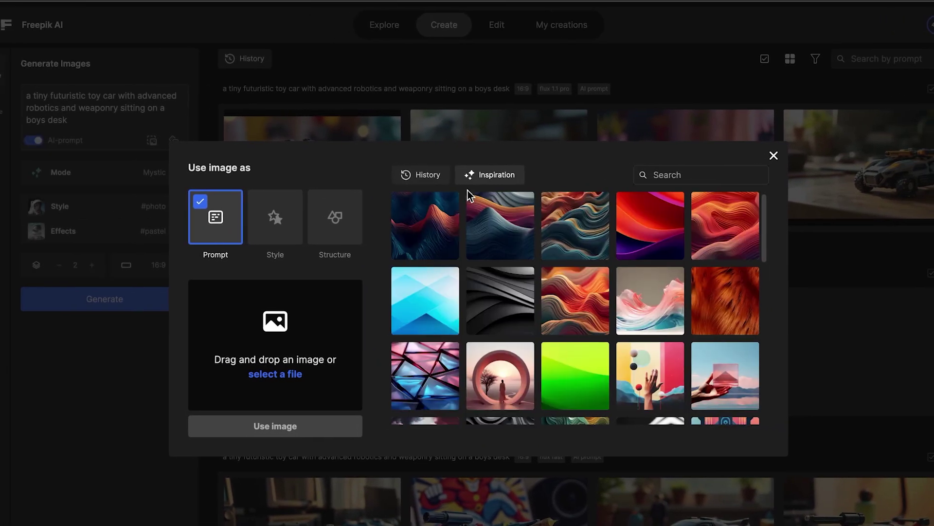
pyautogui.scroll(-1, 516, 236)
pyautogui.scroll(-2, 516, 237)
pyautogui.scroll(-2, 516, 236)
pyautogui.scroll(-1, 515, 239)
pyautogui.scroll(-2, 515, 239)
pyautogui.scroll(-1, 515, 239)
pyautogui.scroll(-1, 516, 239)
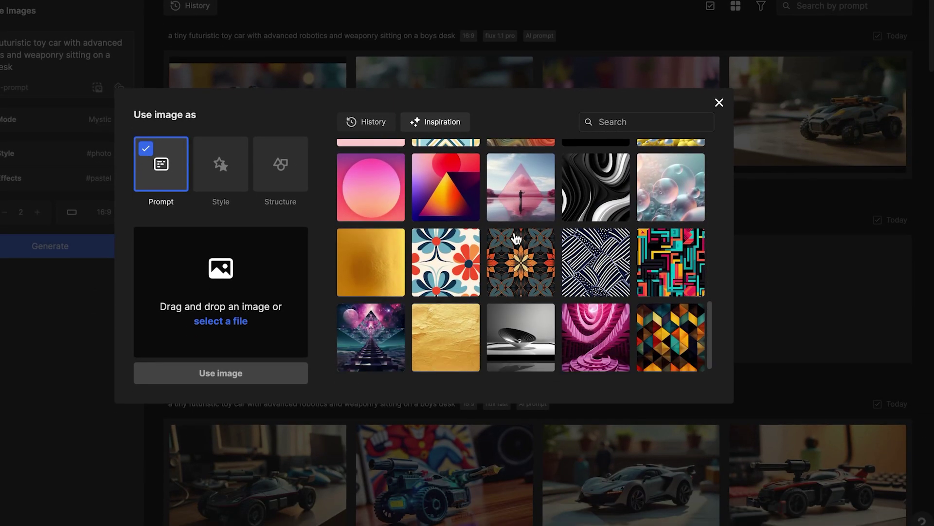
pyautogui.scroll(6, 514, 233)
pyautogui.scroll(2, 574, 236)
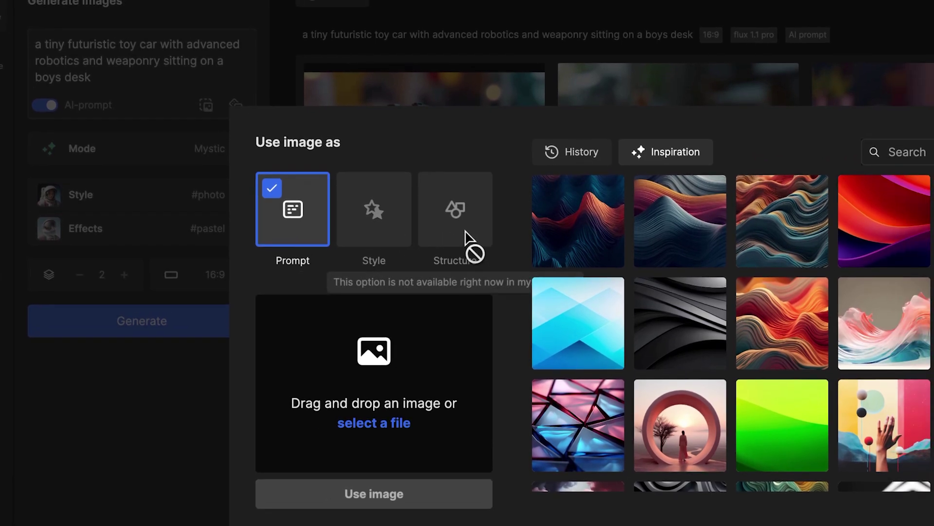
pyautogui.click(571, 151)
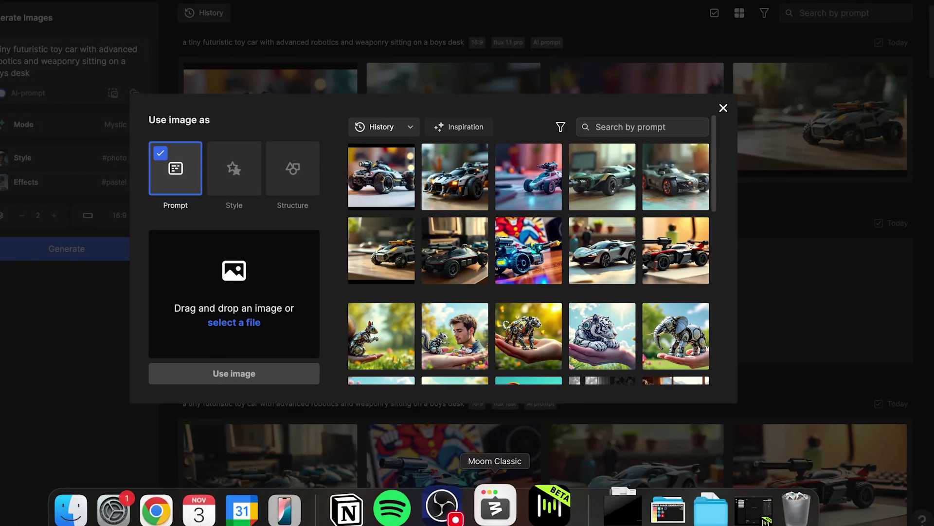
pyautogui.click(648, 504)
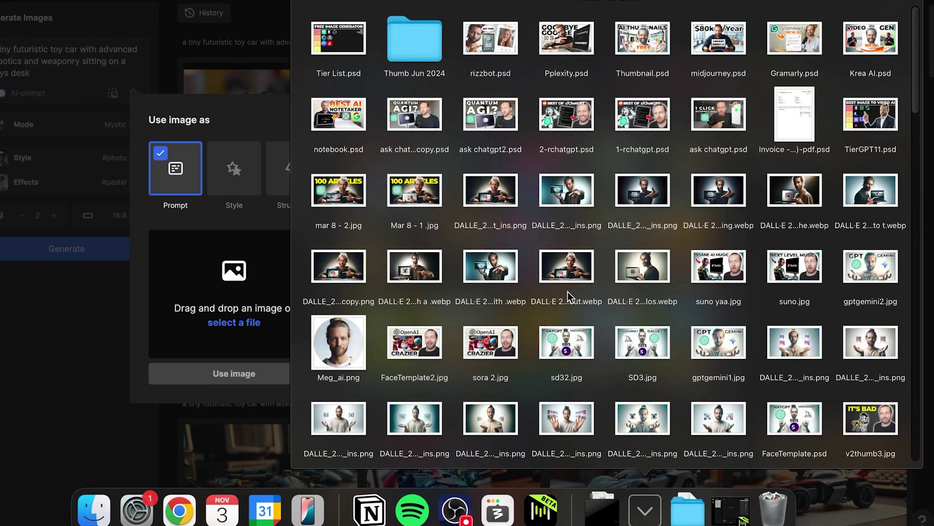
pyautogui.moveTo(574, 289)
pyautogui.mouseDown()
pyautogui.moveTo(327, 237)
pyautogui.moveTo(306, 278)
pyautogui.mouseUp()
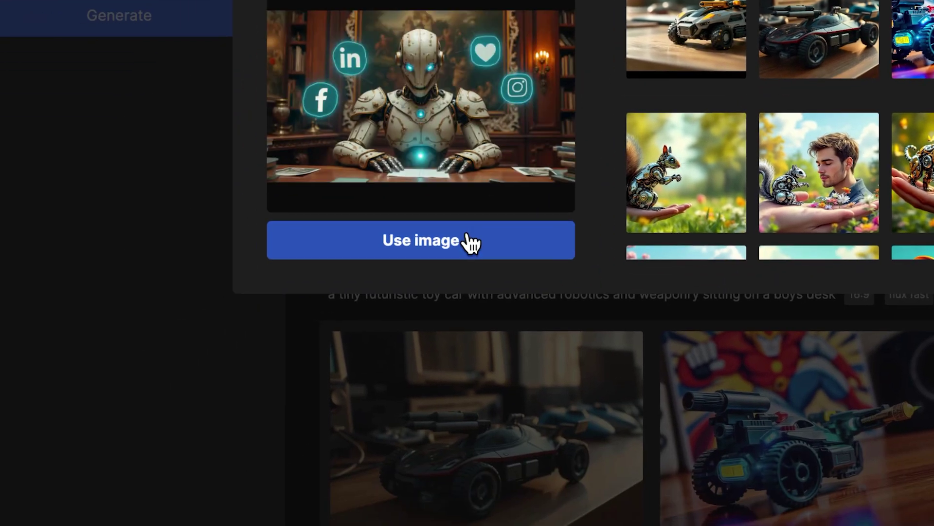
# - Use the robot reference, generate the robot images, and open the seated robot result
pyautogui.click(469, 240)
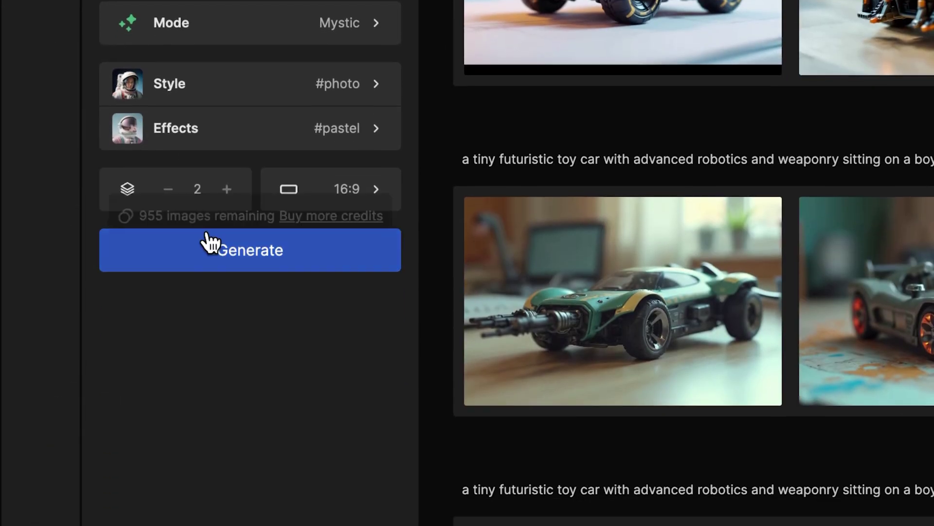
pyautogui.click(207, 236)
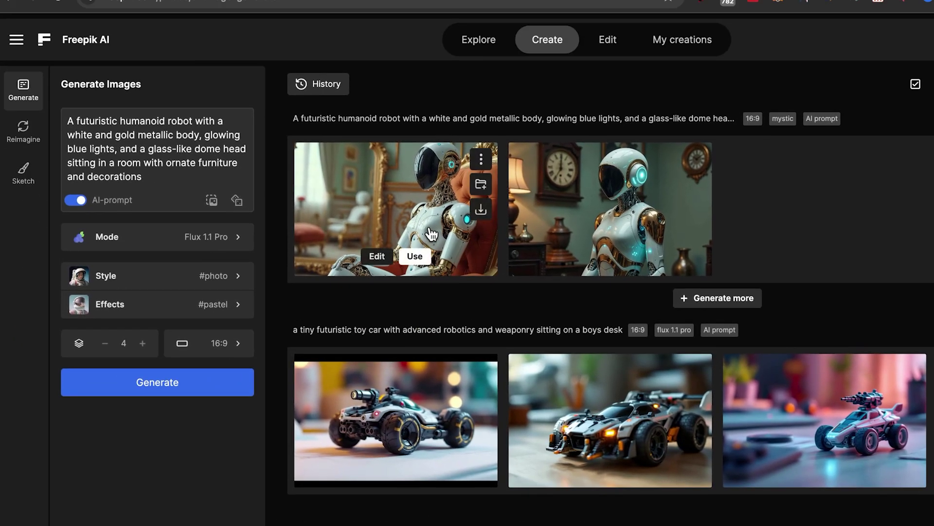
pyautogui.click(431, 233)
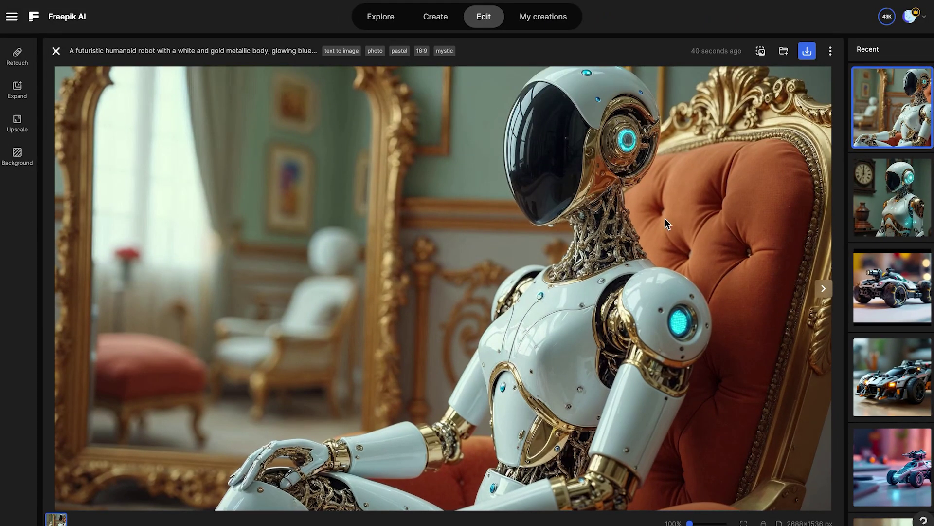
pyautogui.press('Right')
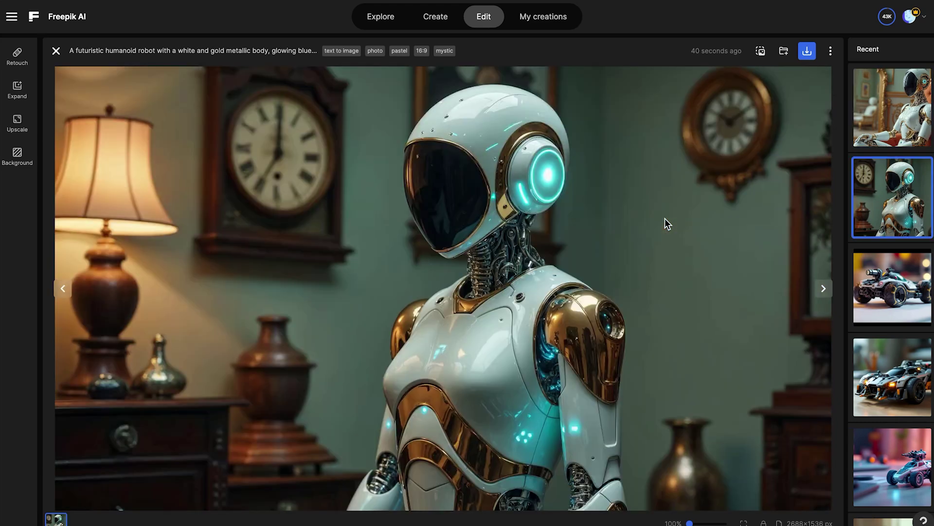
pyautogui.press('Left')
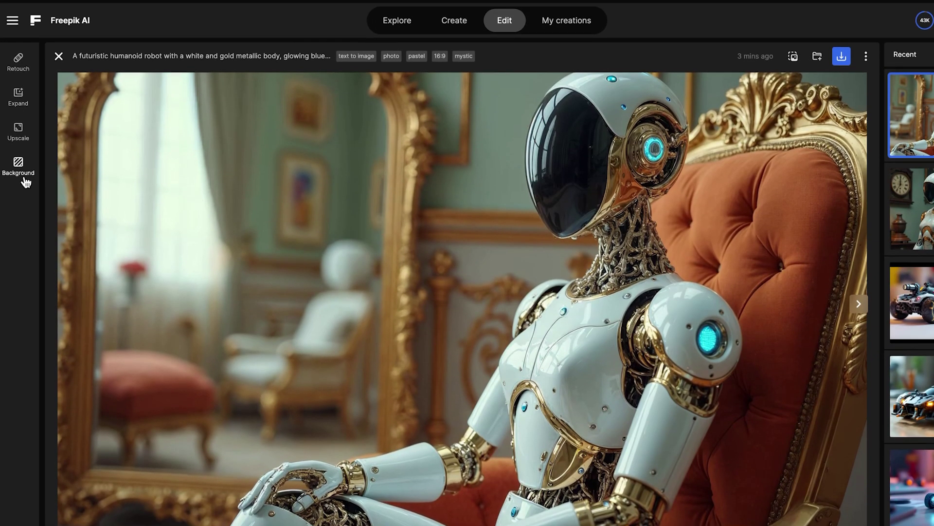
# - Upscale the robot image at 2k Standard, then with Wild imagination, comparing before and after each time
pyautogui.click(20, 142)
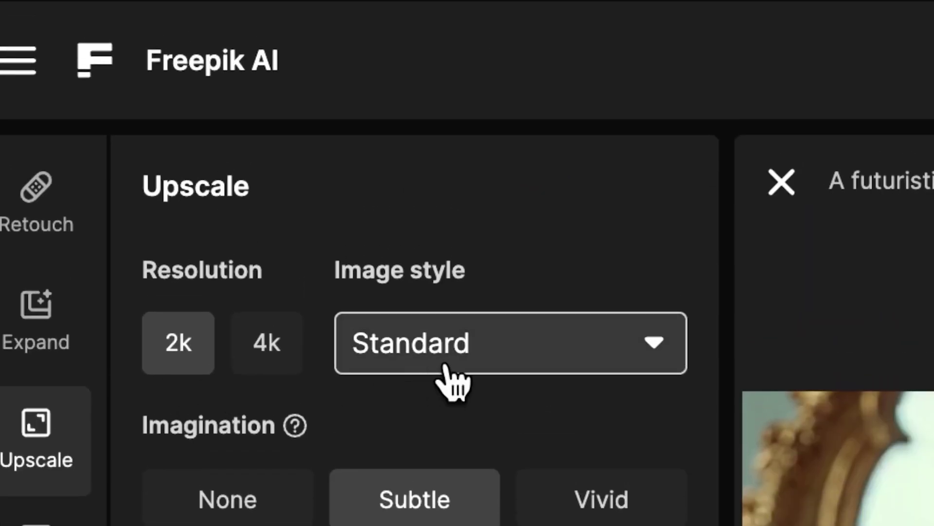
pyautogui.click(441, 365)
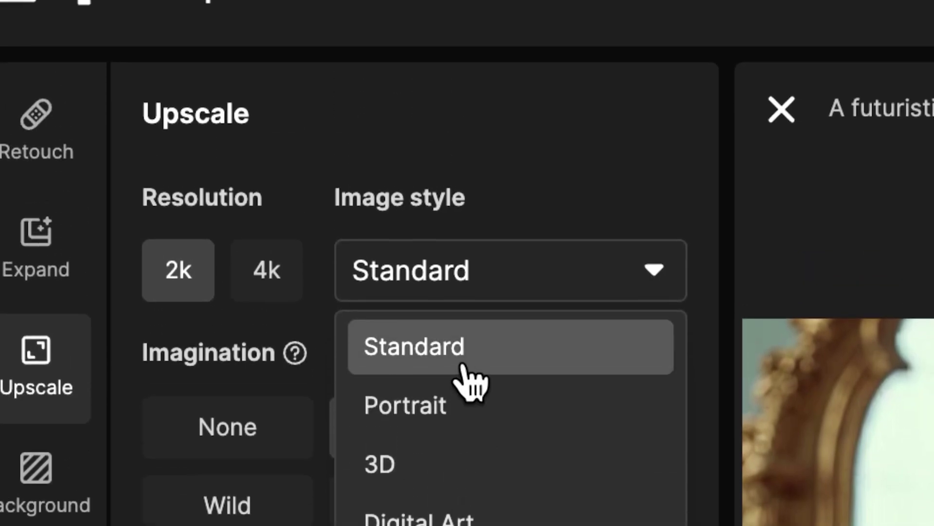
pyautogui.click(467, 363)
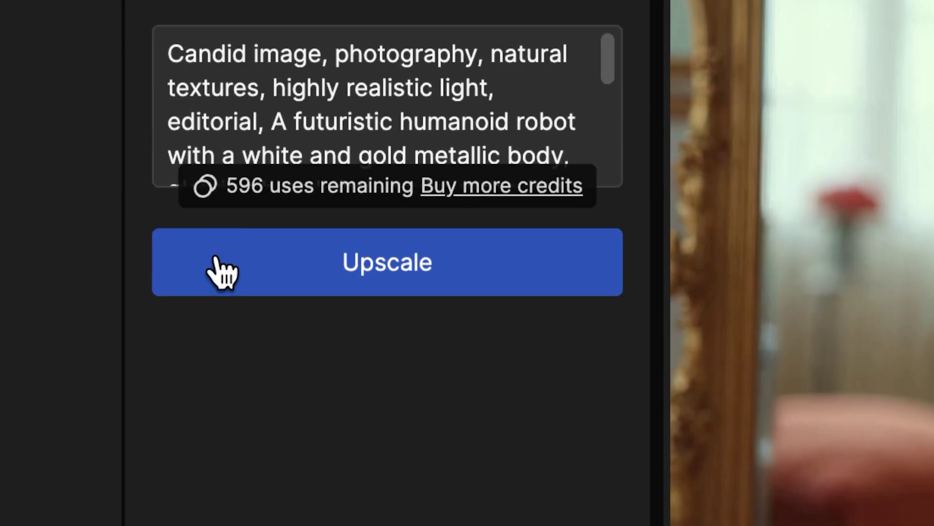
pyautogui.click(218, 258)
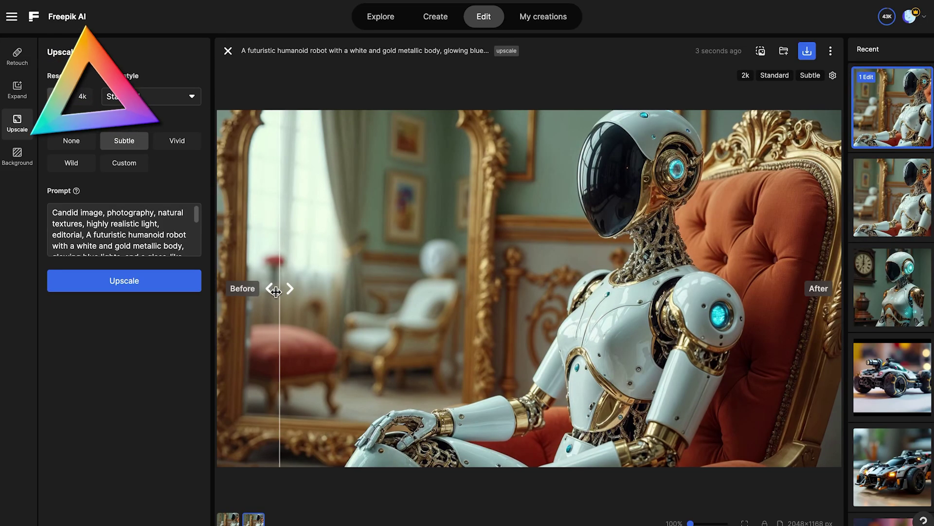
pyautogui.moveTo(339, 287); pyautogui.dragTo(718, 290)
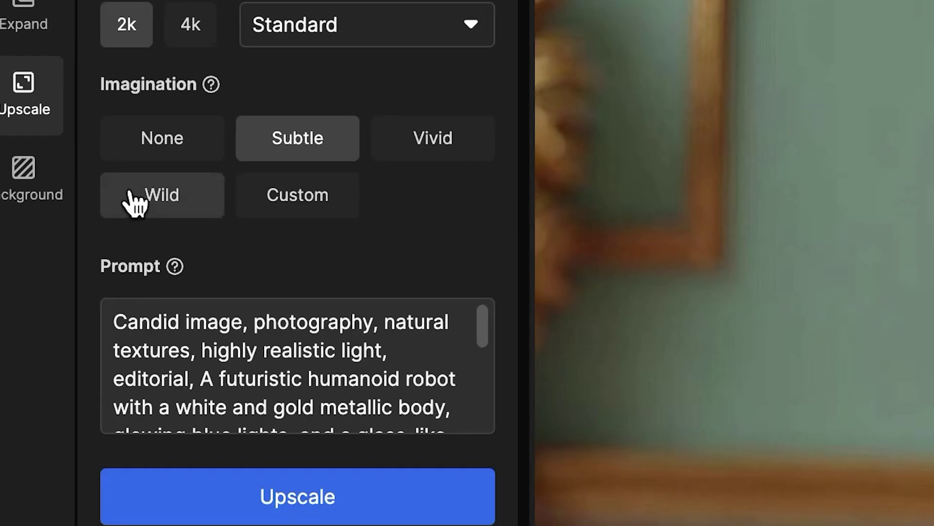
pyautogui.click(152, 211)
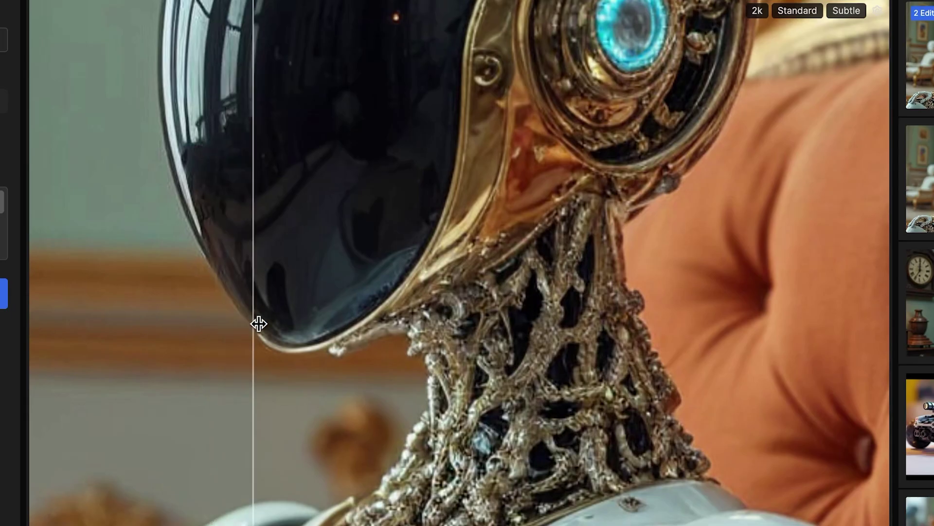
pyautogui.moveTo(259, 323)
pyautogui.mouseDown()
pyautogui.moveTo(769, 319)
pyautogui.moveTo(487, 301)
pyautogui.moveTo(726, 306)
pyautogui.moveTo(440, 296)
pyautogui.moveTo(741, 298)
pyautogui.moveTo(329, 298)
pyautogui.moveTo(643, 295)
pyautogui.moveTo(335, 235)
pyautogui.moveTo(742, 276)
pyautogui.mouseUp()
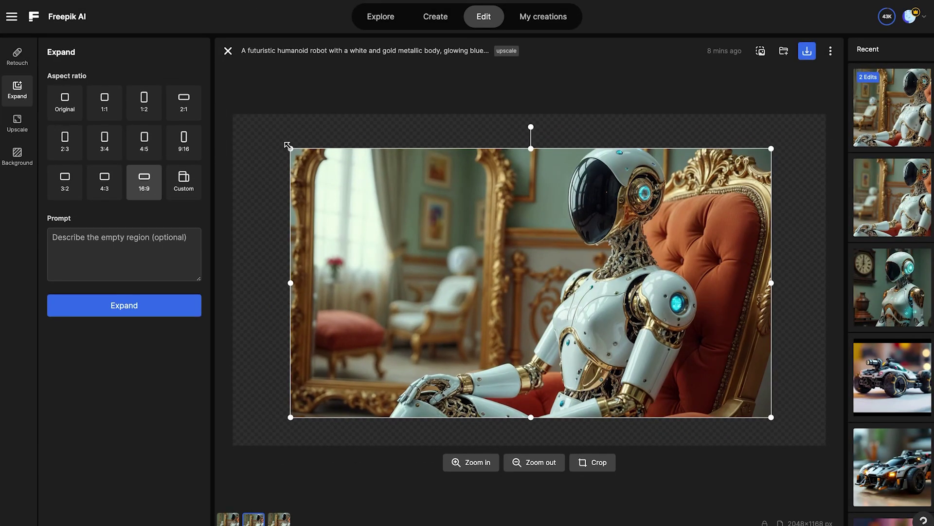
# - Shrink and shift the robot within the 16:9 canvas, expand it, and keep the third version
pyautogui.moveTo(287, 145); pyautogui.dragTo(482, 256)
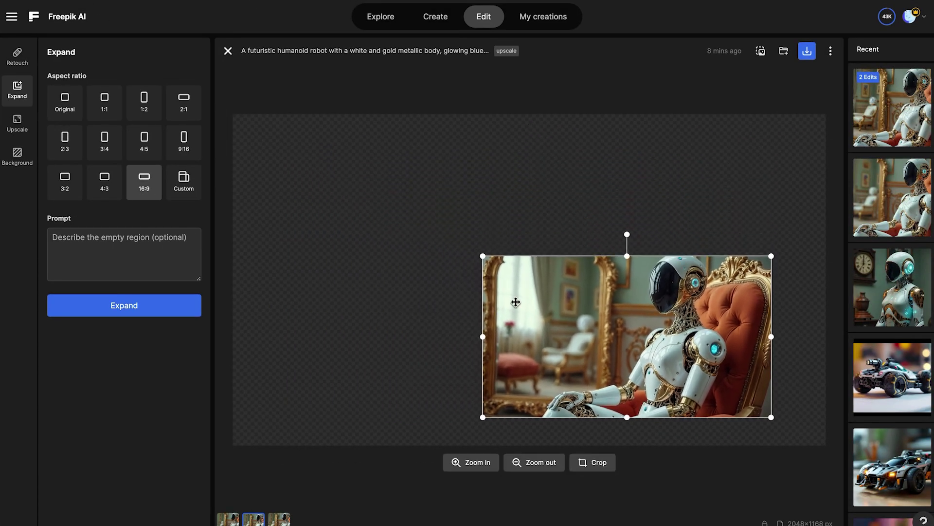
pyautogui.moveTo(587, 323); pyautogui.dragTo(503, 265)
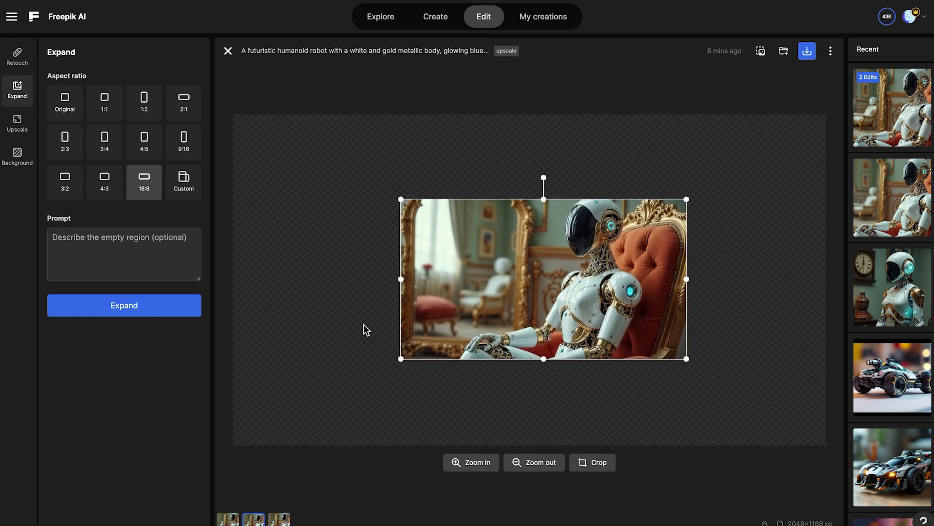
pyautogui.click(82, 314)
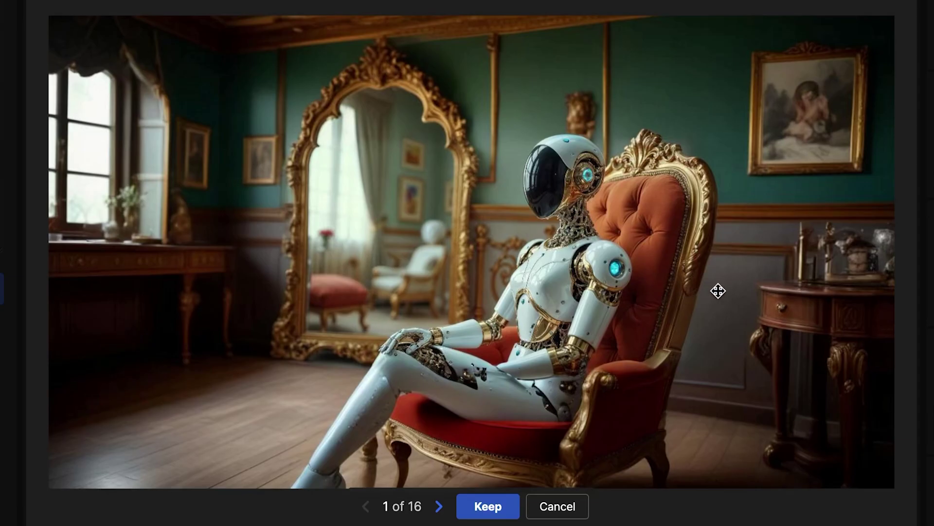
pyautogui.click(439, 509)
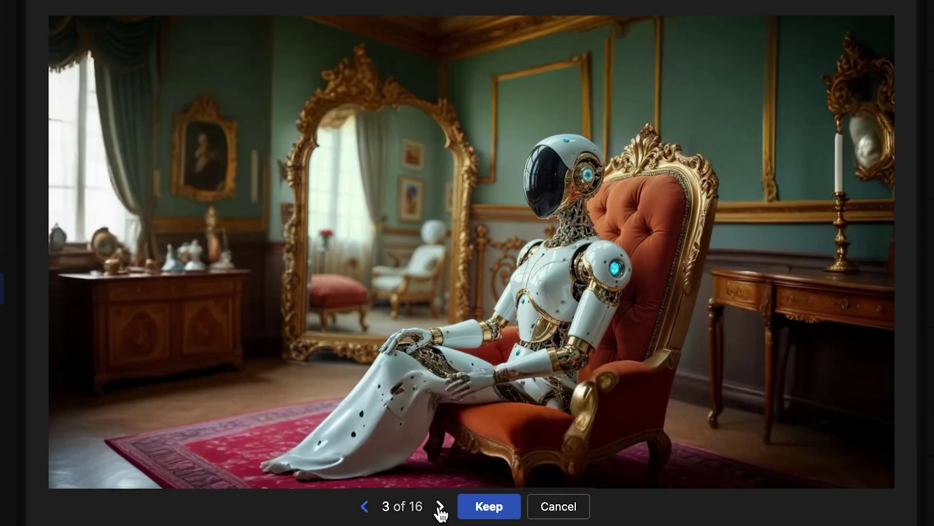
pyautogui.click(440, 509)
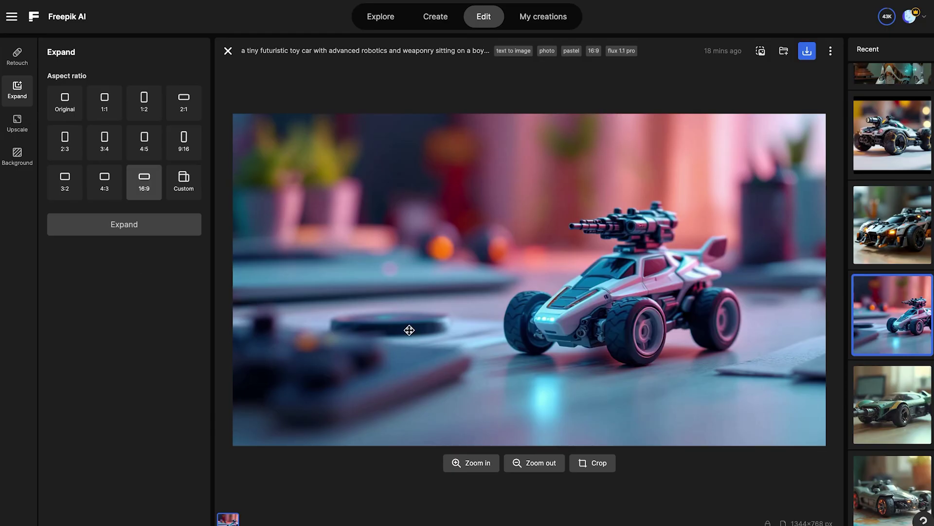
# - Zoom out the toy car photo and expand it as 'boy playing with a toy car', keeping the result
pyautogui.click(480, 471)
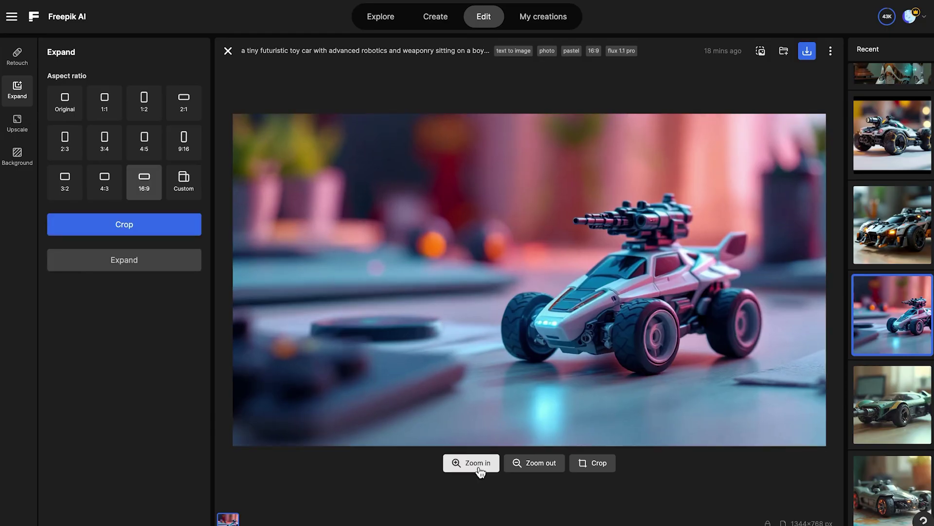
pyautogui.click(533, 470)
pyautogui.click(532, 469)
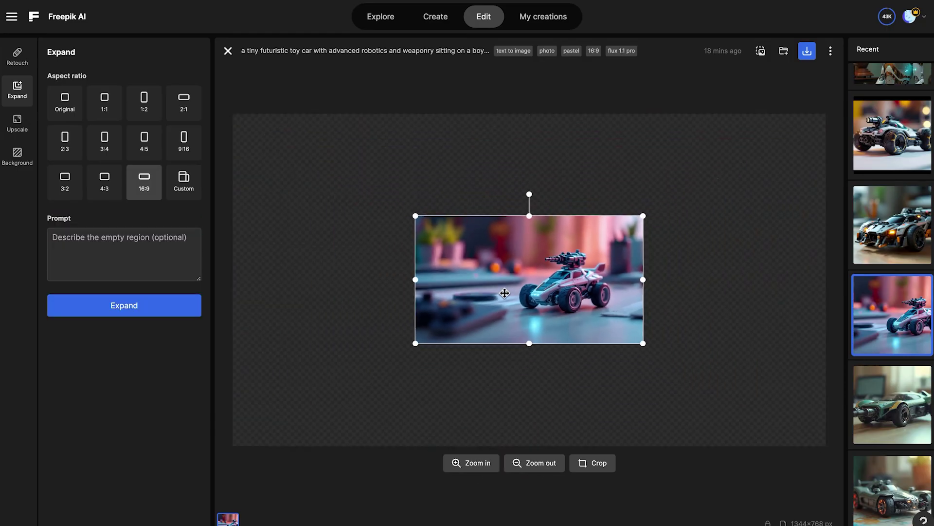
pyautogui.moveTo(505, 293)
pyautogui.mouseDown()
pyautogui.moveTo(416, 255)
pyautogui.moveTo(394, 336)
pyautogui.mouseUp()
pyautogui.click(100, 249)
pyautogui.write('boy playing with a toy car')
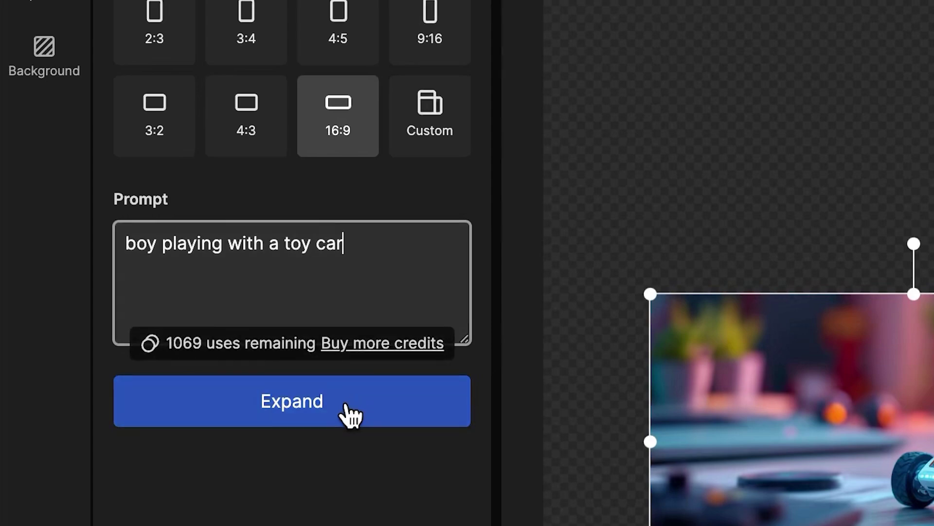
pyautogui.click(351, 415)
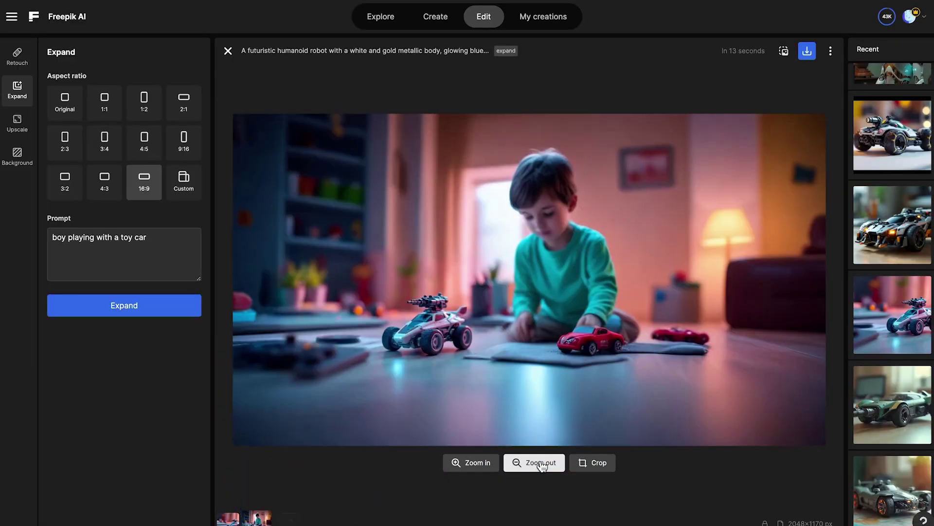
pyautogui.click(534, 463)
# - Zoom out again and expand into the wider playroom, keeping version 2 of 16
pyautogui.click(533, 466)
pyautogui.click(140, 233)
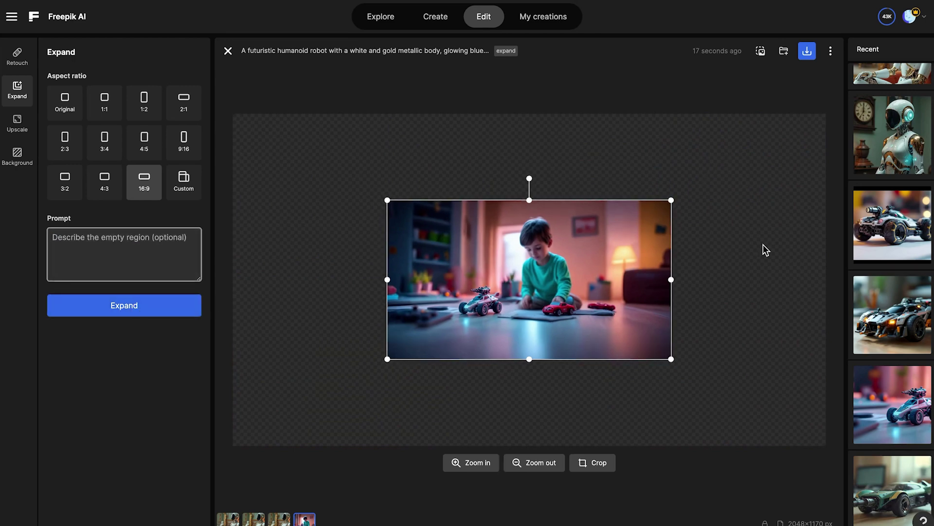
pyautogui.moveTo(124, 305)
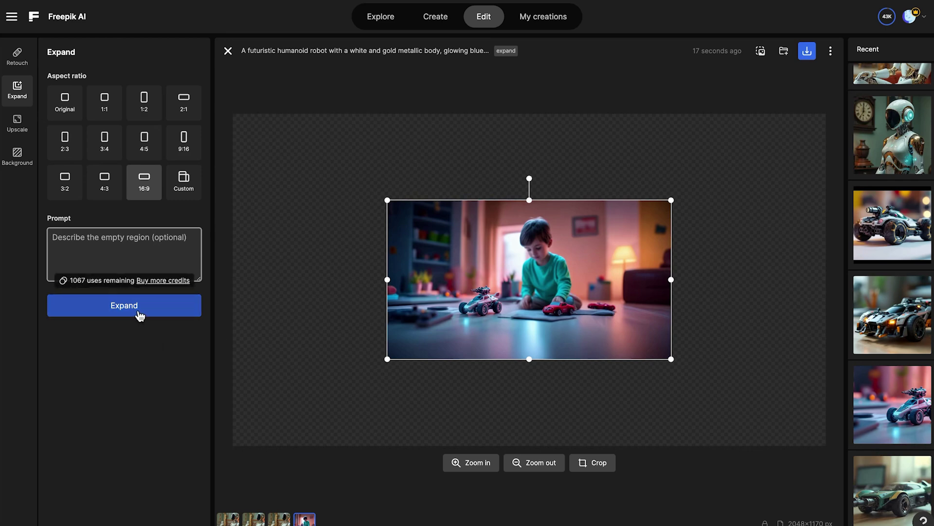
pyautogui.click(140, 314)
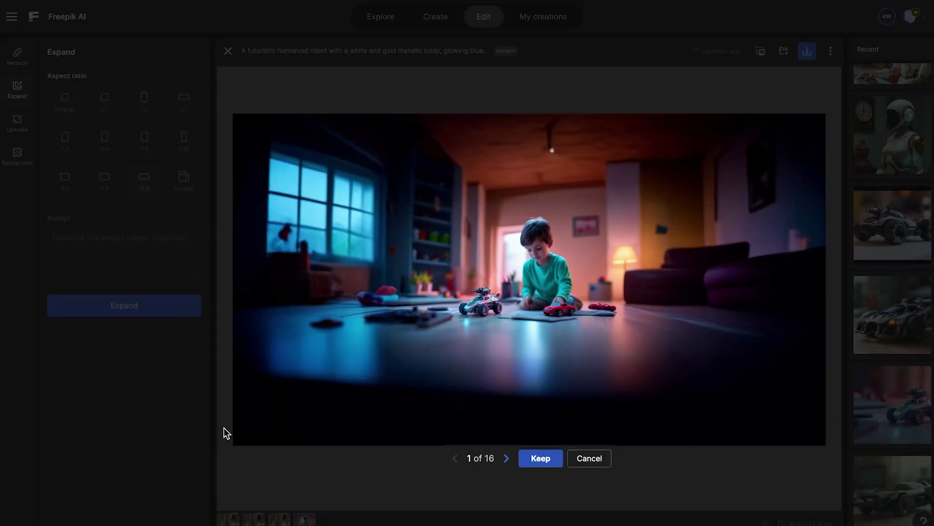
pyautogui.click(505, 458)
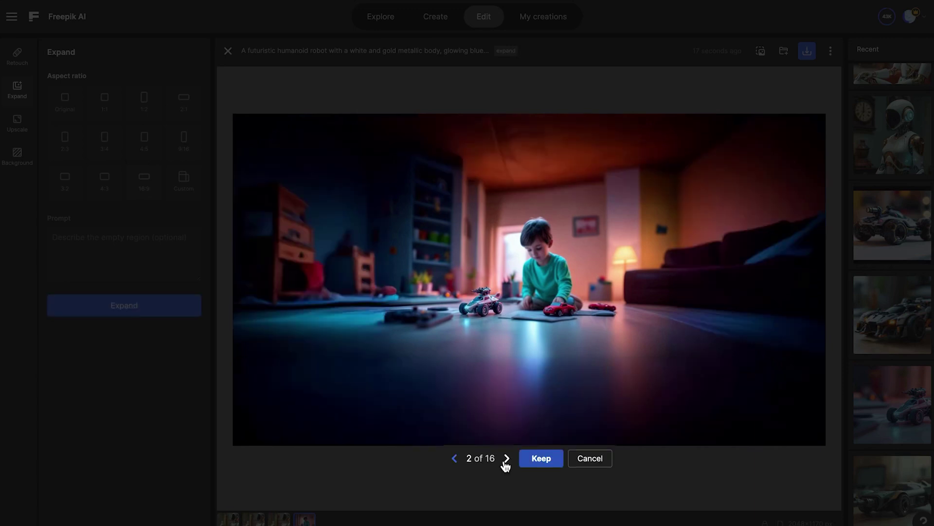
pyautogui.click(542, 457)
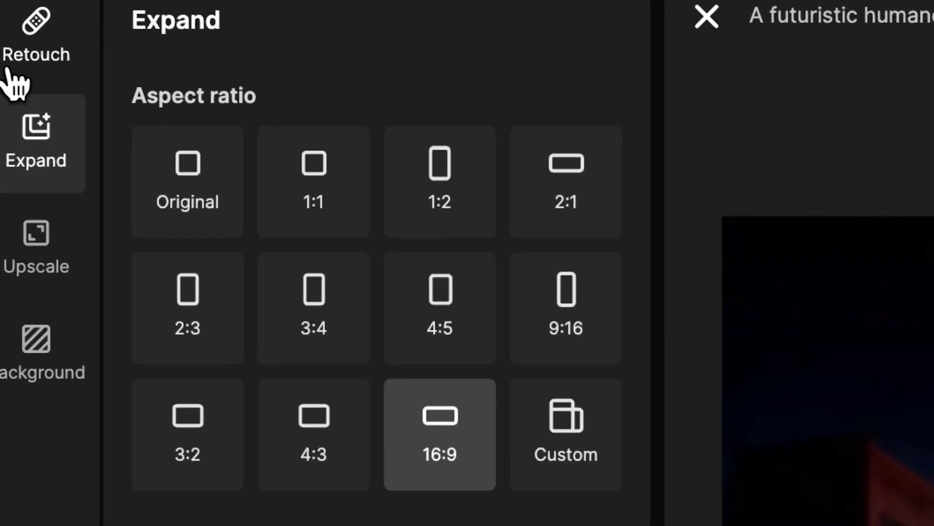
# - Brush over the boy and retouch him into a 'girl playing with toys', using the first variant
pyautogui.click(10, 71)
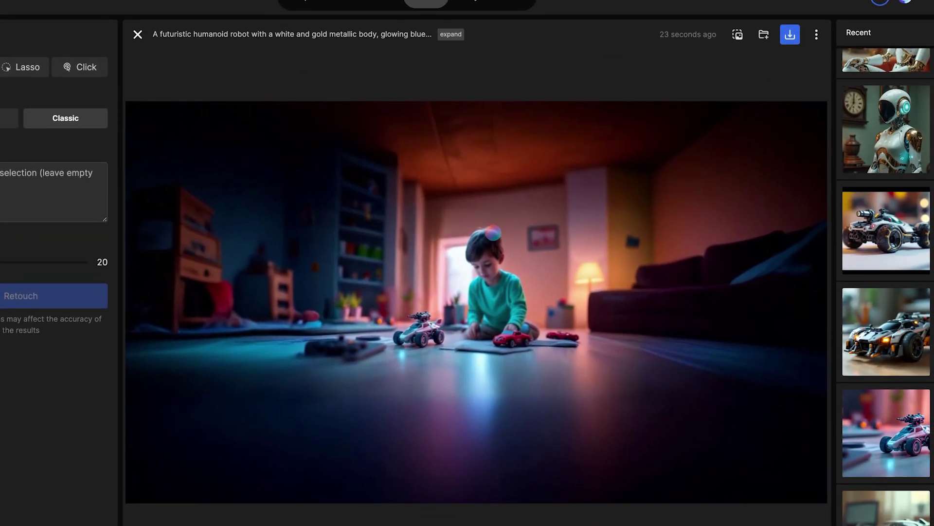
pyautogui.moveTo(500, 231)
pyautogui.mouseDown()
pyautogui.moveTo(462, 233)
pyautogui.moveTo(467, 260)
pyautogui.mouseUp()
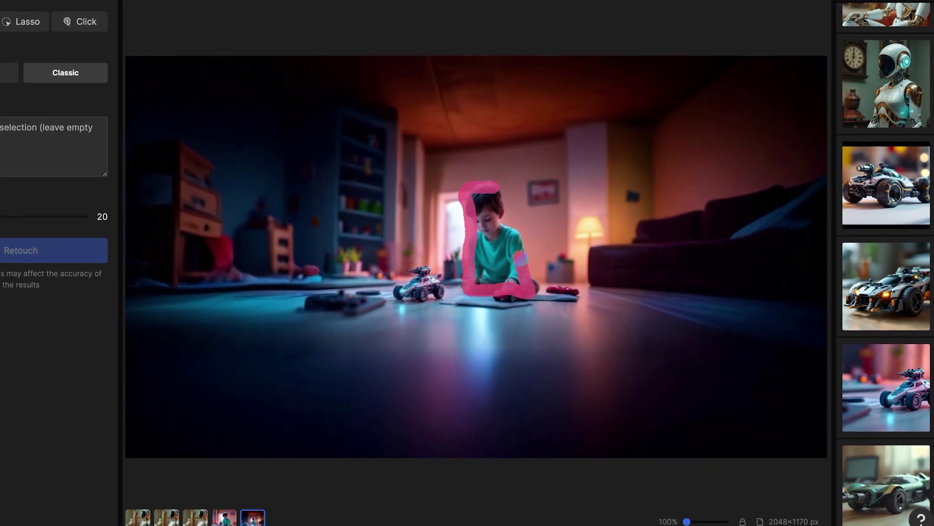
pyautogui.moveTo(520, 259); pyautogui.dragTo(479, 232)
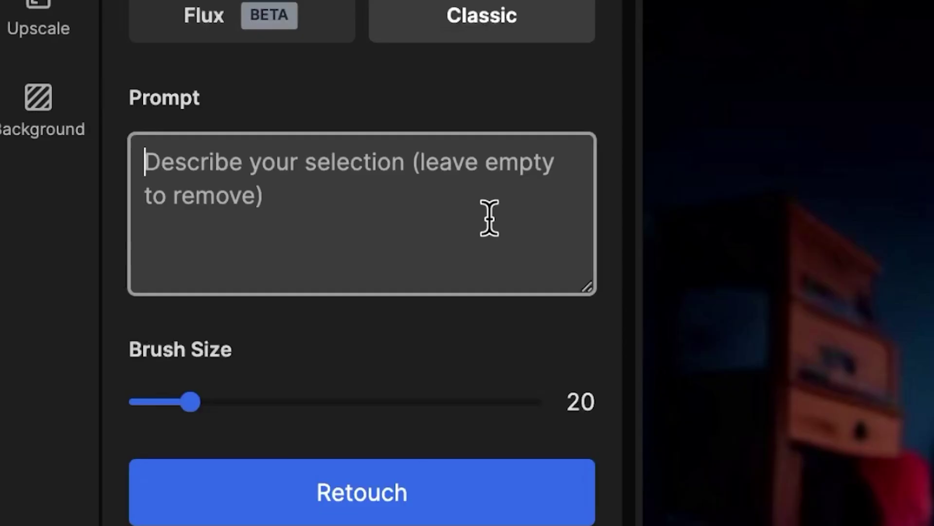
pyautogui.write('girl playing with toys')
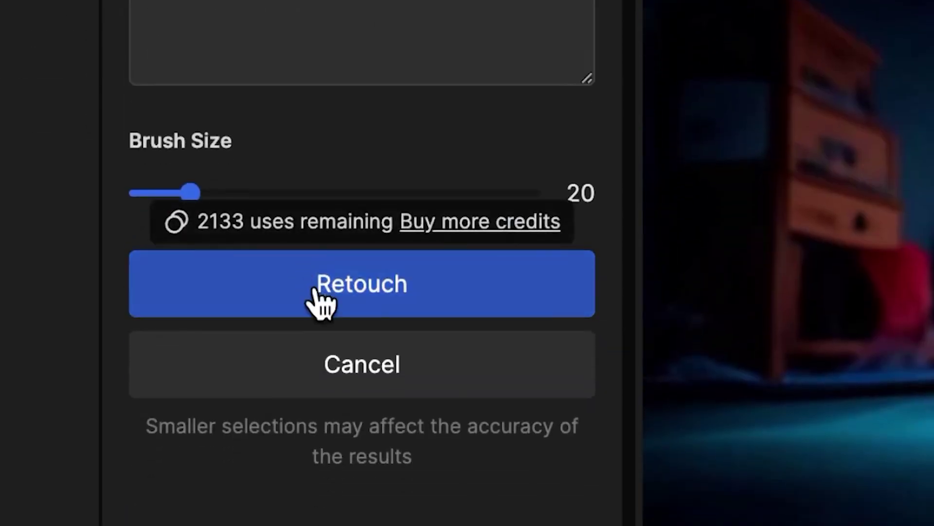
pyautogui.click(321, 299)
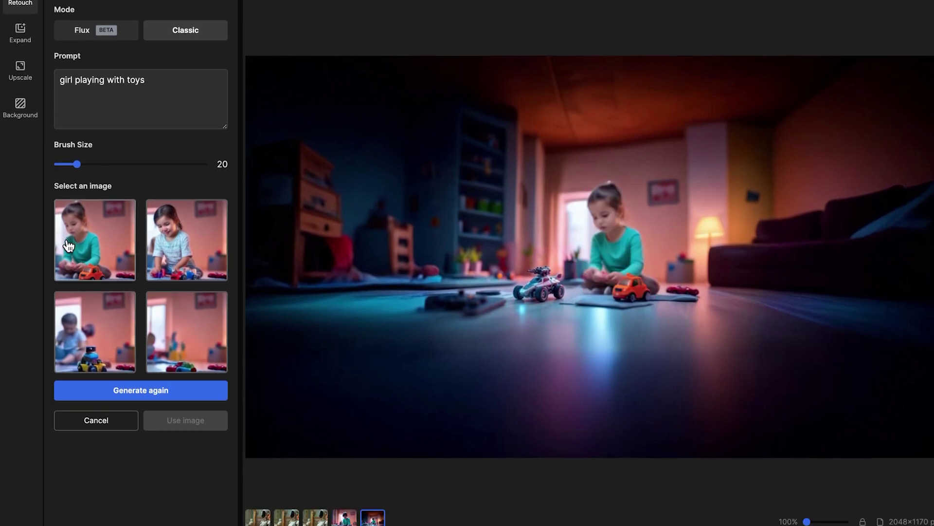
pyautogui.click(192, 422)
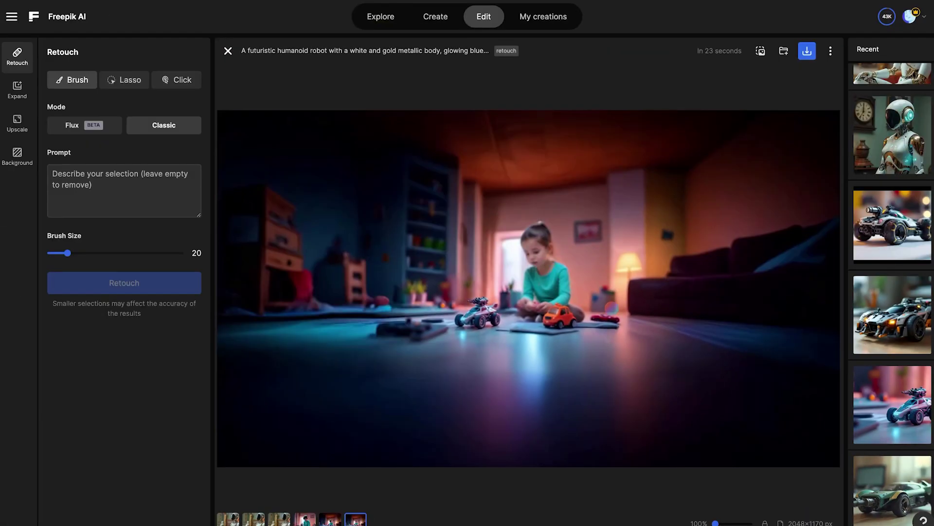
pyautogui.scroll(-5, 899, 309)
pyautogui.scroll(-3, 899, 309)
pyautogui.scroll(-3, 899, 308)
pyautogui.scroll(-2, 899, 309)
pyautogui.scroll(1, 899, 313)
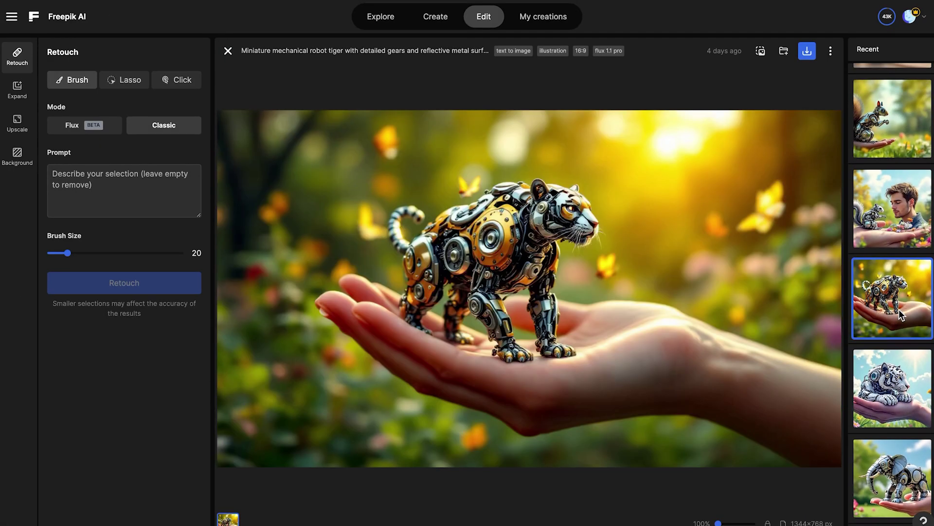
pyautogui.scroll(-5, 899, 309)
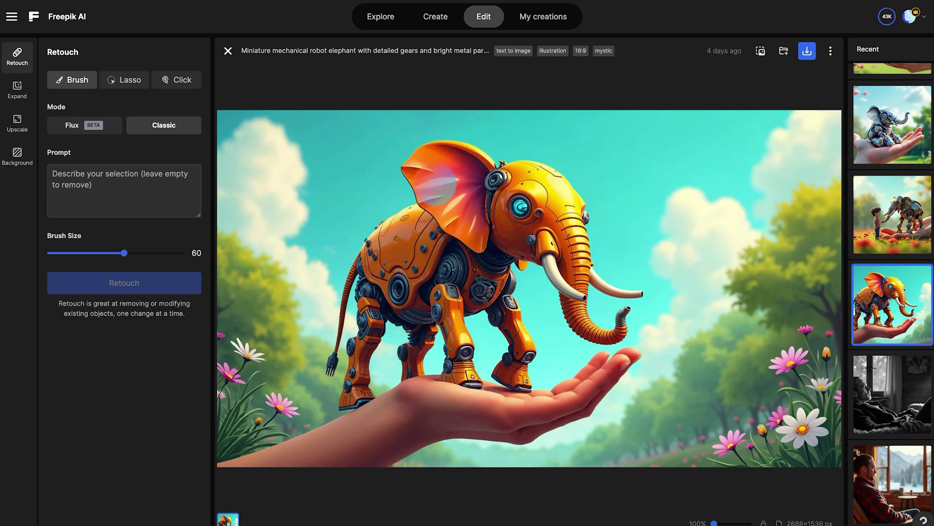
# - Mark the area above the elephant's head, generate top hats, and use the wider-brimmed one
pyautogui.moveTo(489, 125)
pyautogui.mouseDown()
pyautogui.moveTo(566, 128)
pyautogui.moveTo(462, 162)
pyautogui.mouseUp()
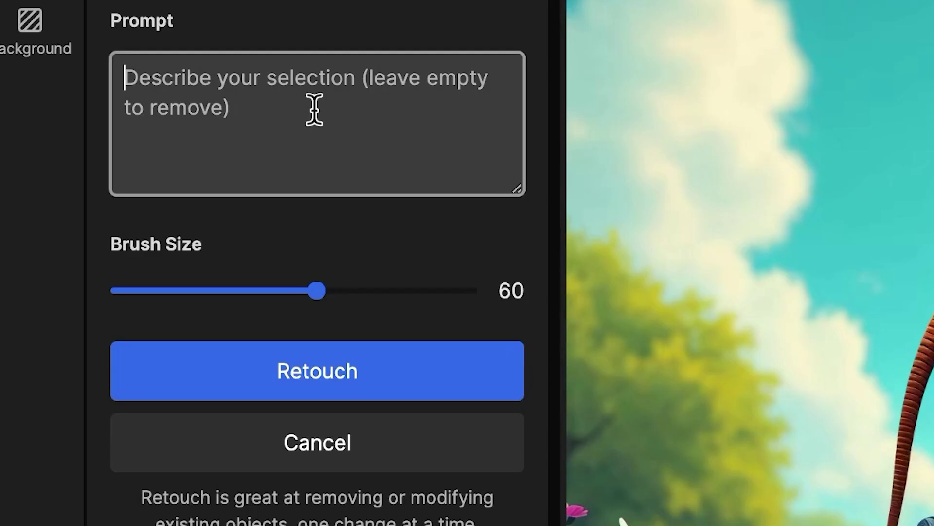
pyautogui.write('black top hat')
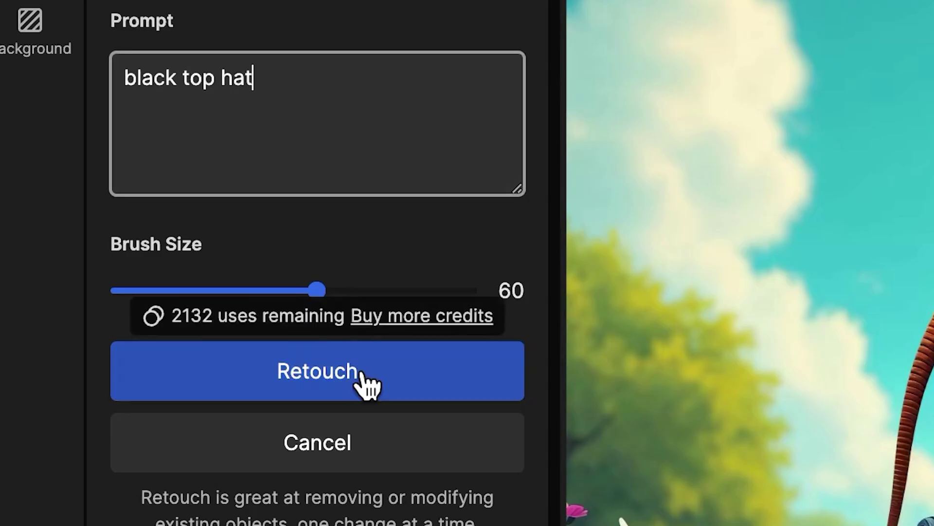
pyautogui.click(369, 385)
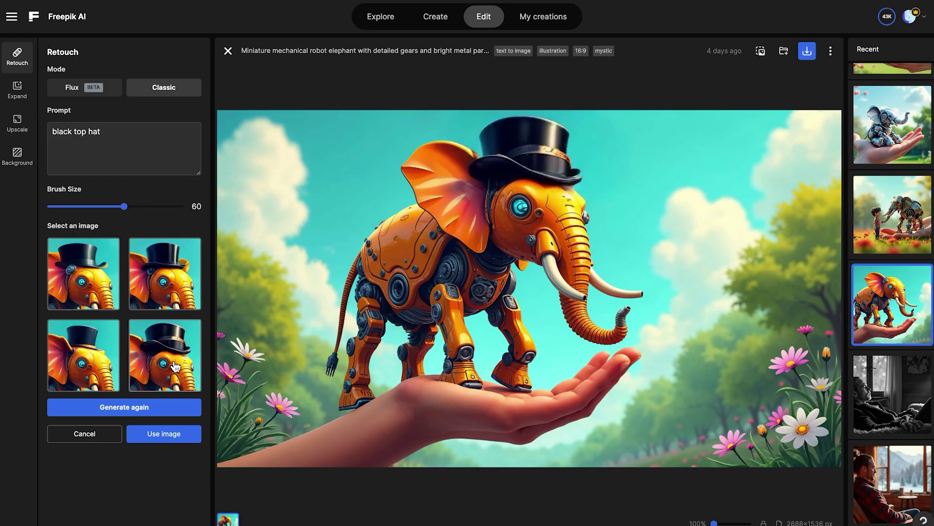
pyautogui.click(103, 364)
pyautogui.click(175, 273)
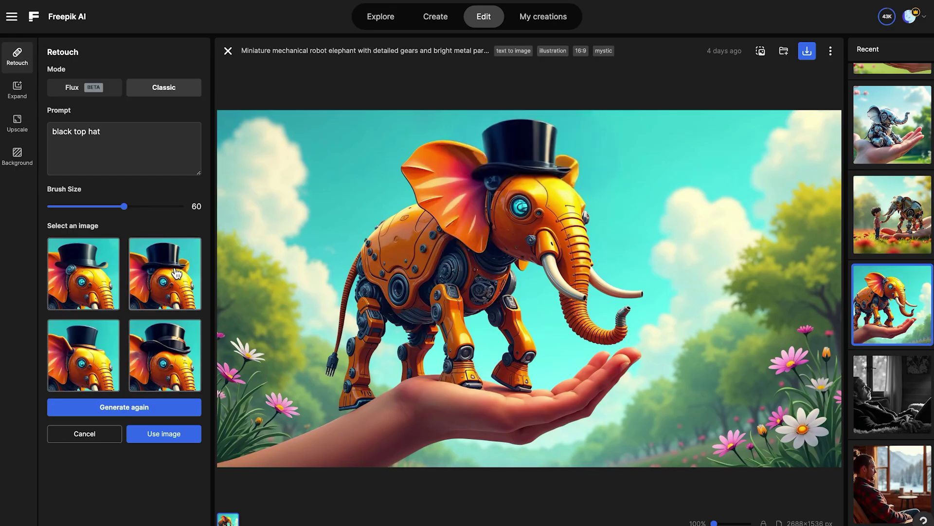
pyautogui.click(165, 434)
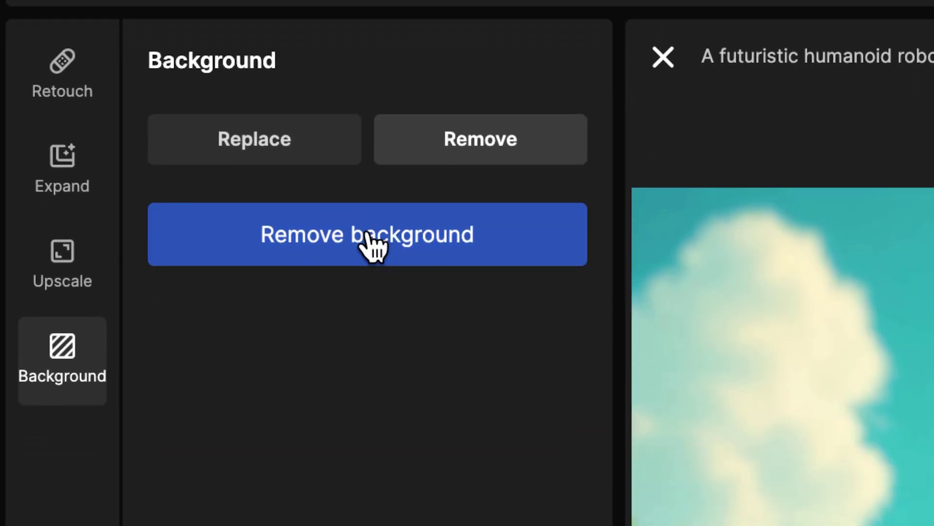
# - Remove the elephant image's background and compare before and after with the slider
pyautogui.click(373, 244)
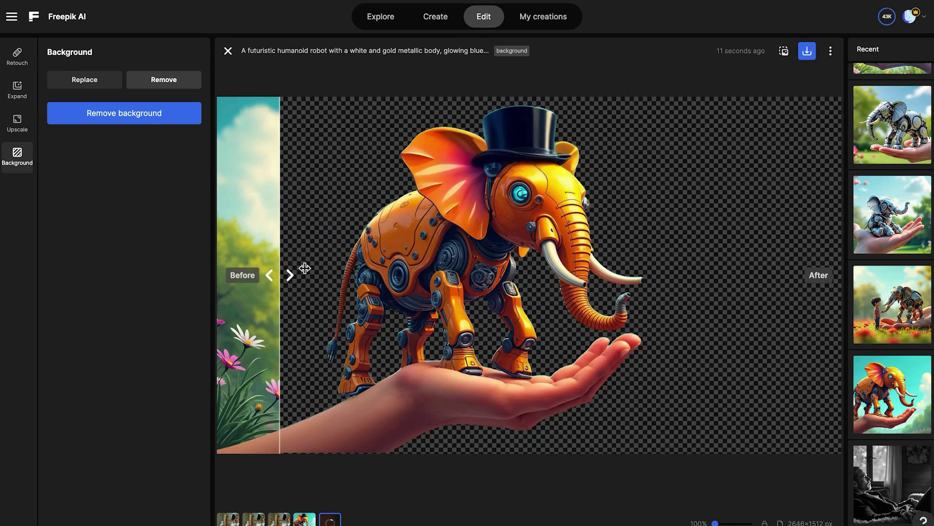
pyautogui.moveTo(280, 276)
pyautogui.mouseDown()
pyautogui.moveTo(761, 276)
pyautogui.moveTo(416, 275)
pyautogui.moveTo(191, 250)
pyautogui.moveTo(549, 271)
pyautogui.moveTo(757, 271)
pyautogui.moveTo(402, 271)
pyautogui.moveTo(223, 251)
pyautogui.moveTo(814, 273)
pyautogui.moveTo(360, 231)
pyautogui.moveTo(208, 238)
pyautogui.moveTo(562, 273)
pyautogui.moveTo(720, 273)
pyautogui.mouseUp()
# - Remove the toy car's background, then compare the elephant's original and cut-out versions
pyautogui.click(890, 319)
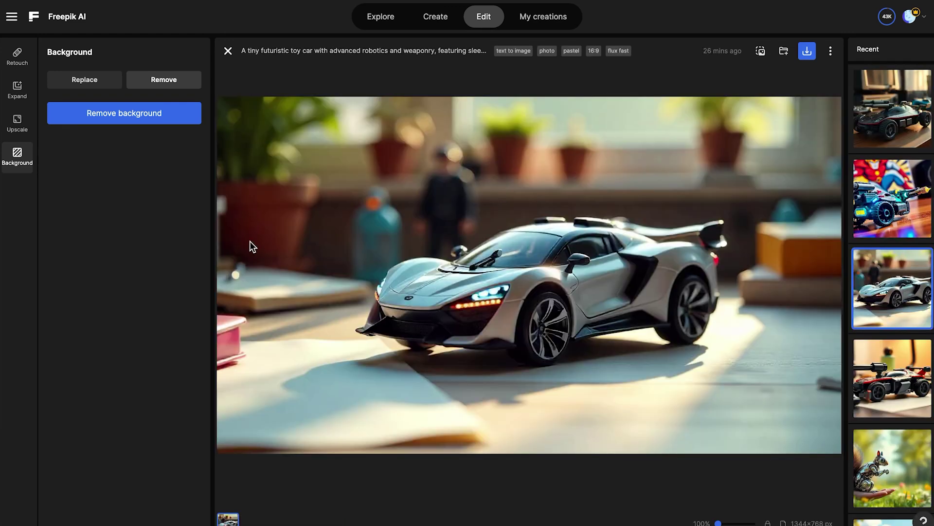
pyautogui.click(113, 124)
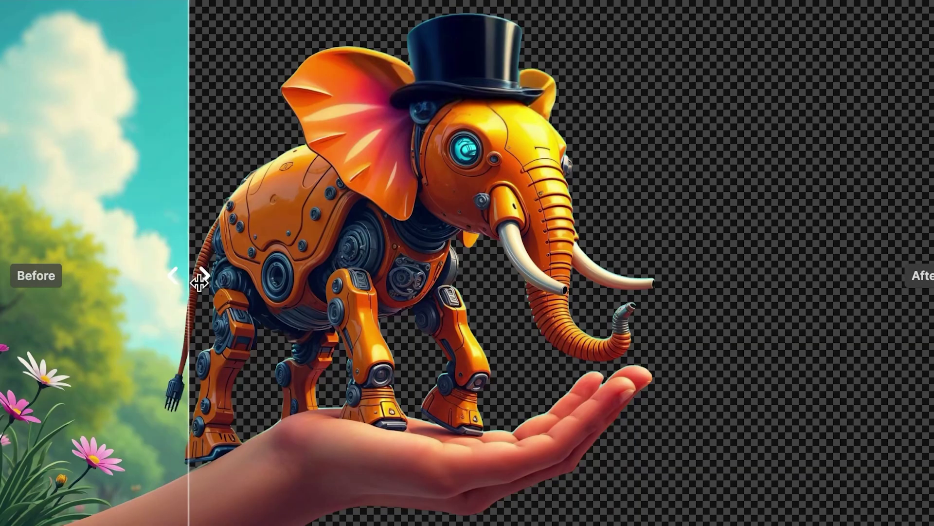
pyautogui.moveTo(198, 273)
pyautogui.mouseDown()
pyautogui.moveTo(727, 319)
pyautogui.moveTo(134, 279)
pyautogui.moveTo(121, 286)
pyautogui.mouseUp()
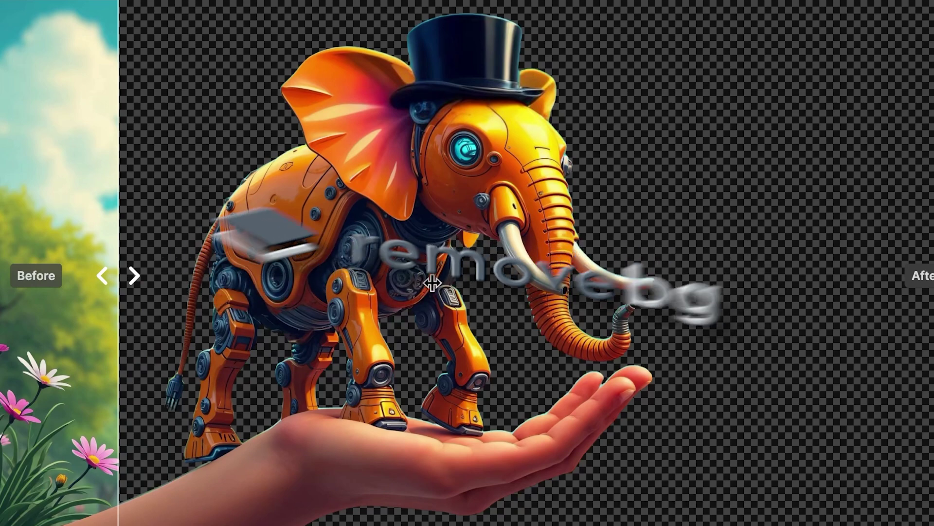
pyautogui.moveTo(115, 298)
pyautogui.mouseDown()
pyautogui.moveTo(478, 319)
pyautogui.moveTo(33, 313)
pyautogui.moveTo(695, 354)
pyautogui.mouseUp()
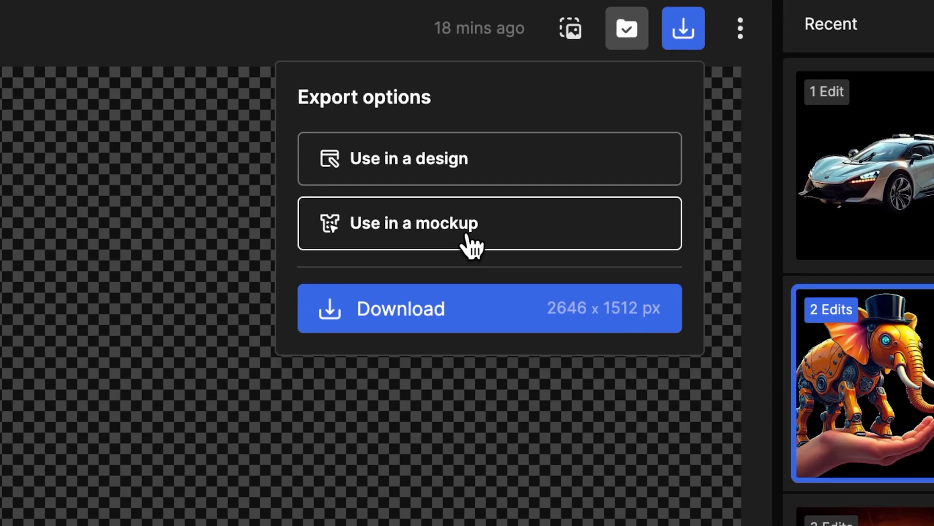
# - Send the transparent top-hatted elephant image to a mockup
pyautogui.click(523, 295)
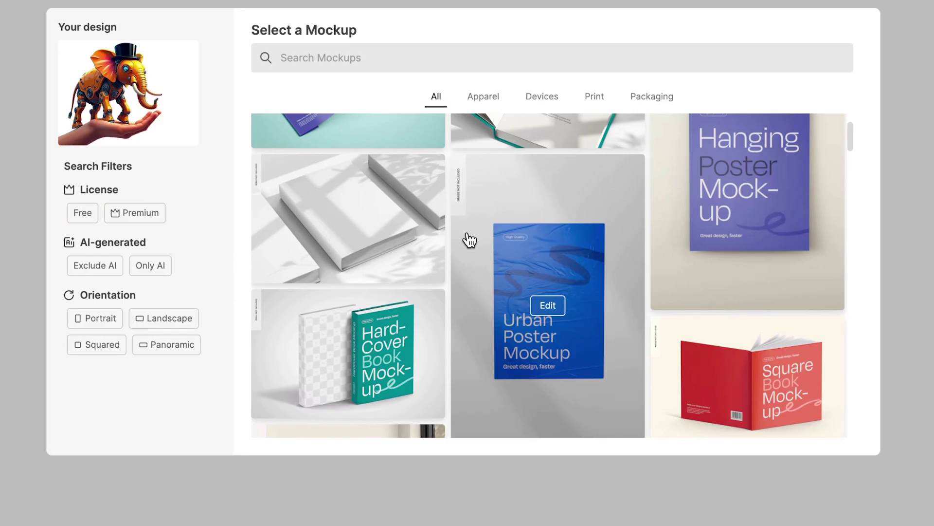
pyautogui.scroll(-3, 469, 240)
pyautogui.scroll(-2, 470, 240)
pyautogui.scroll(-2, 469, 240)
pyautogui.scroll(-2, 470, 240)
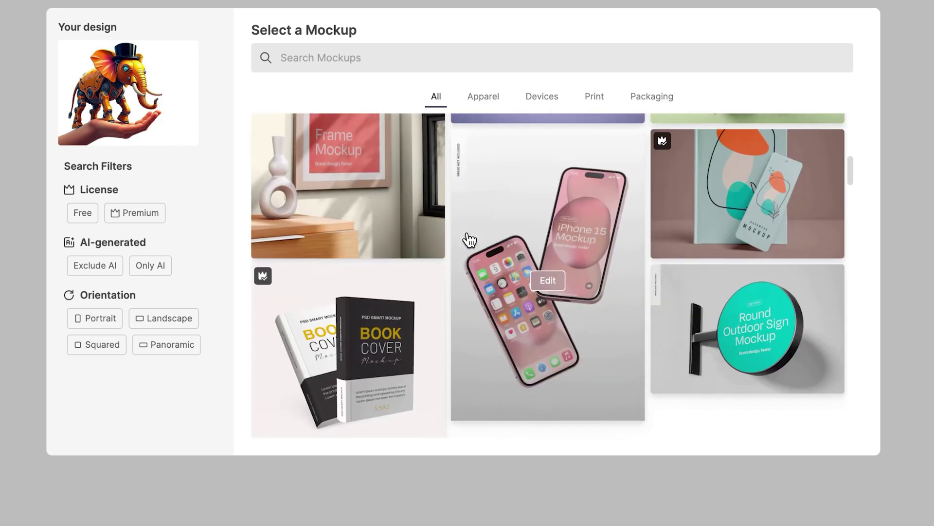
pyautogui.scroll(-2, 469, 240)
pyautogui.scroll(-2, 470, 241)
pyautogui.scroll(-2, 469, 240)
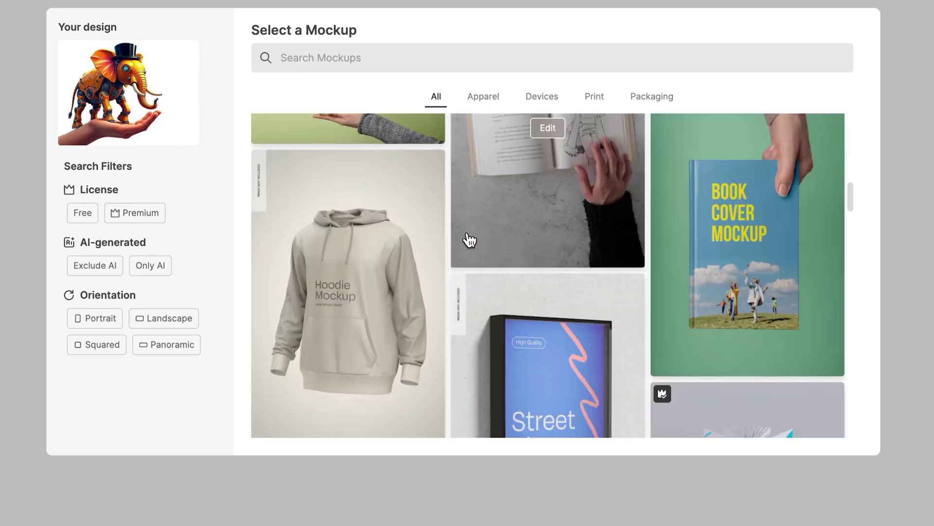
pyautogui.scroll(-1, 470, 240)
pyautogui.scroll(-1, 469, 240)
pyautogui.scroll(-2, 470, 240)
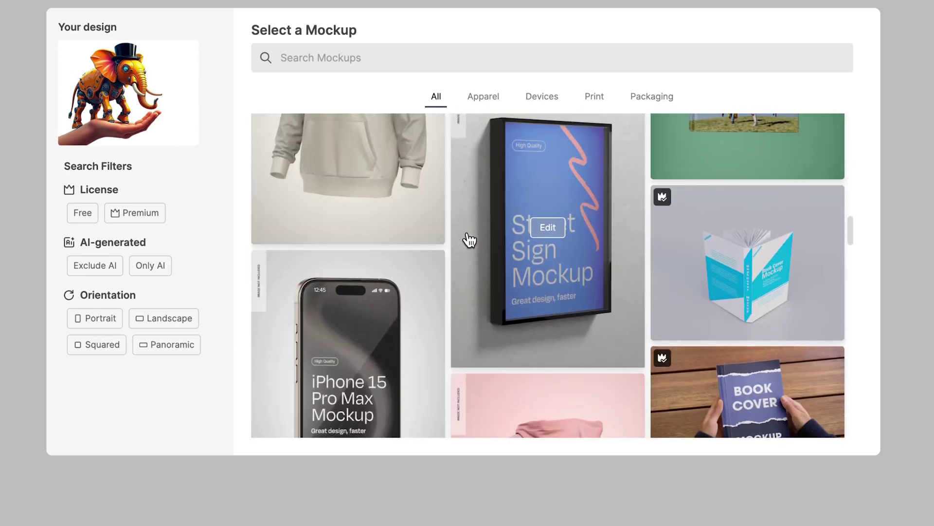
pyautogui.scroll(-1, 469, 240)
pyautogui.scroll(-1, 469, 240)
pyautogui.scroll(-1, 470, 241)
pyautogui.scroll(-1, 469, 240)
pyautogui.scroll(-3, 469, 240)
# - Pick the hand-holding book mockup, enlarge the elephant across the cover, and save changes
pyautogui.click(727, 351)
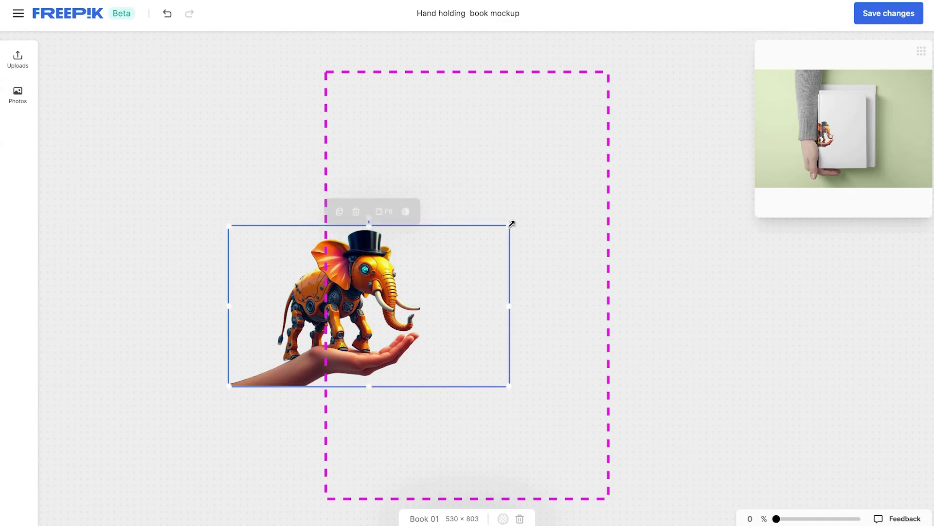
pyautogui.moveTo(511, 225)
pyautogui.mouseDown()
pyautogui.moveTo(590, 206)
pyautogui.moveTo(728, 144)
pyautogui.moveTo(743, 127)
pyautogui.mouseUp()
pyautogui.click(888, 15)
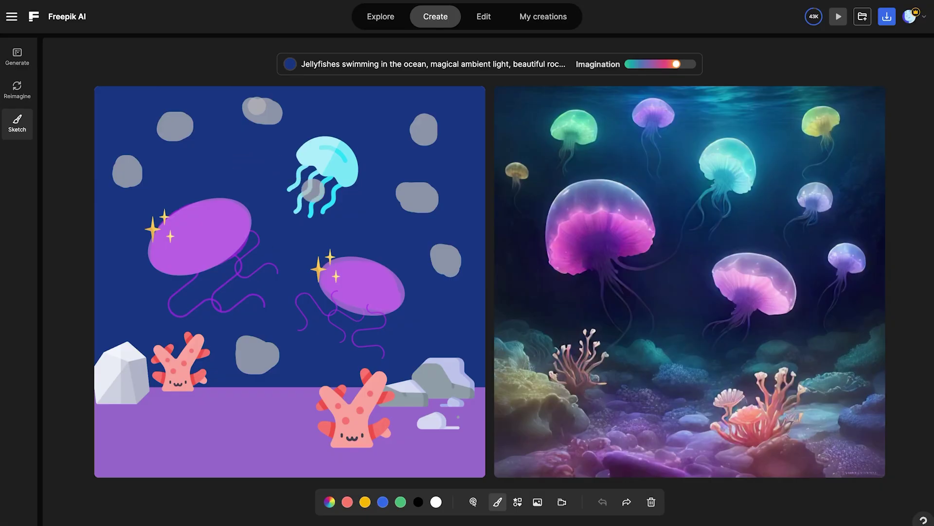
# - Set the jellyfish render's Imagination to about 80, then start clearing the sketch
pyautogui.moveTo(676, 64); pyautogui.dragTo(681, 63)
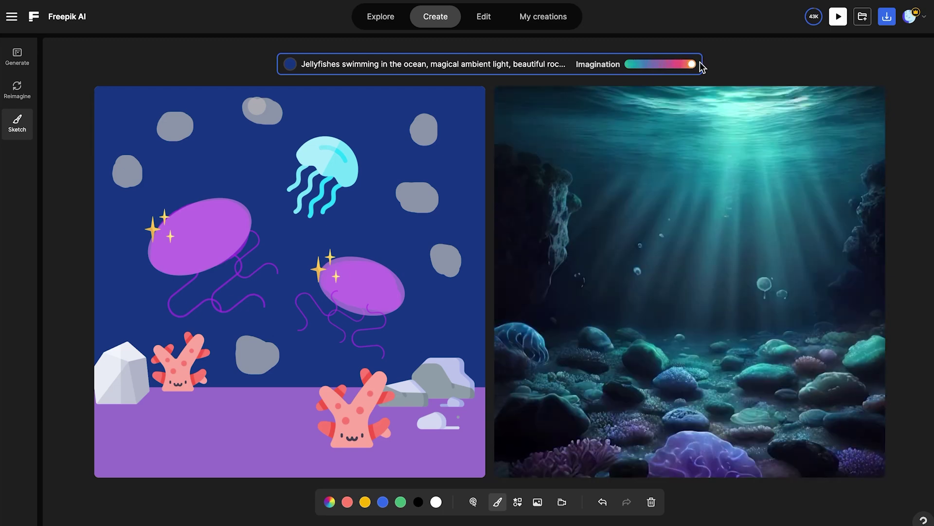
pyautogui.moveTo(690, 64); pyautogui.dragTo(679, 65)
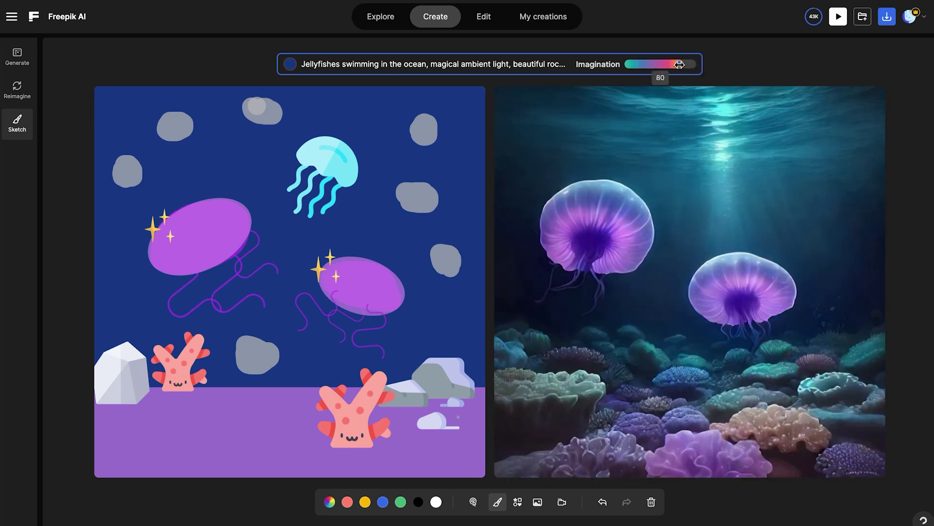
pyautogui.click(651, 501)
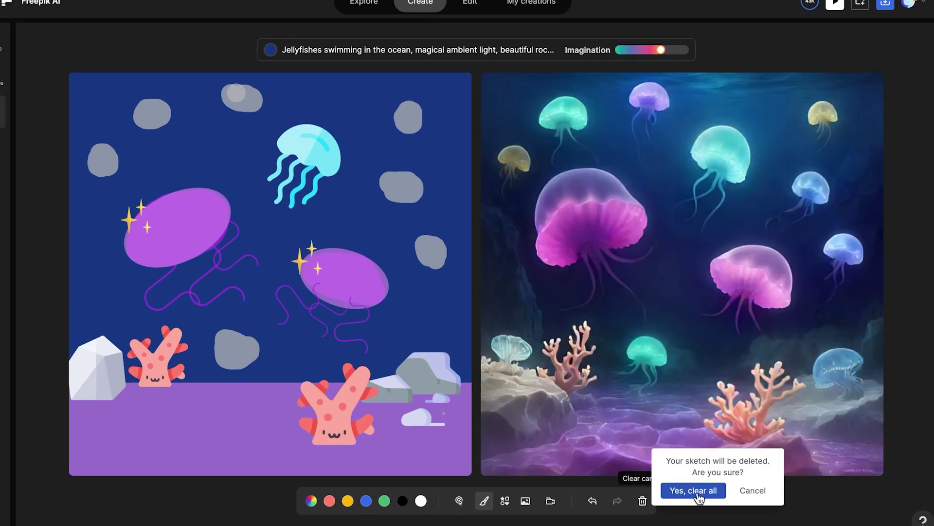
# - Confirm clearing the jellyfish sketch, select the prompt for replacement, and paint a green forest-floor band
pyautogui.click(697, 494)
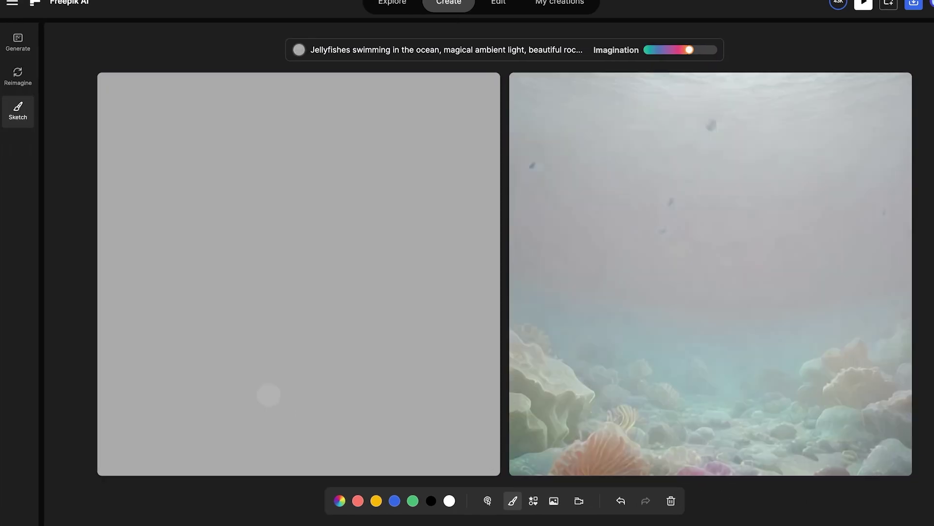
pyautogui.tripleClick(413, 49)
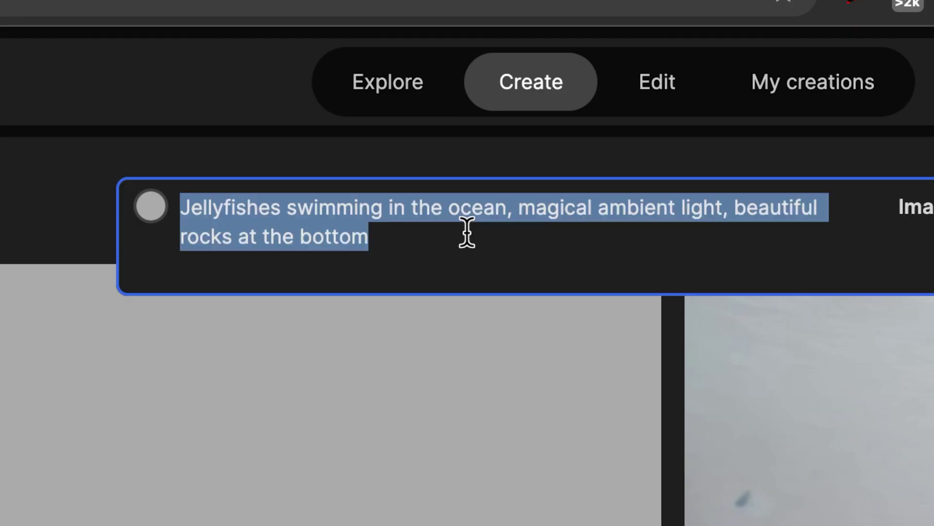
pyautogui.write('mushroom on the forest floor')
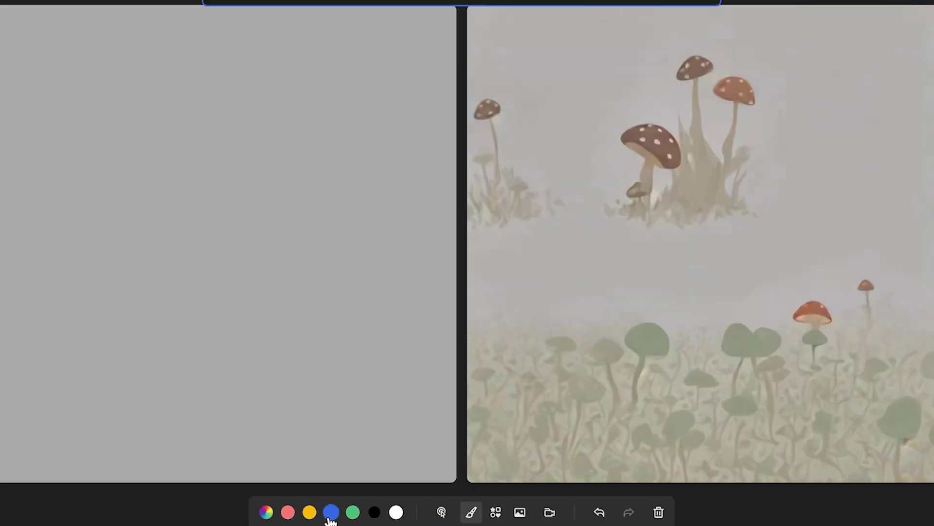
pyautogui.click(400, 501)
pyautogui.moveTo(207, 459); pyautogui.dragTo(379, 408)
pyautogui.moveTo(204, 248); pyautogui.dragTo(466, 292)
pyautogui.moveTo(15, 263); pyautogui.dragTo(334, 448)
# - Paint the red mushroom cap with orange dots beneath it and blue dots on top
pyautogui.click(288, 512)
pyautogui.moveTo(44, 168); pyautogui.dragTo(321, 170)
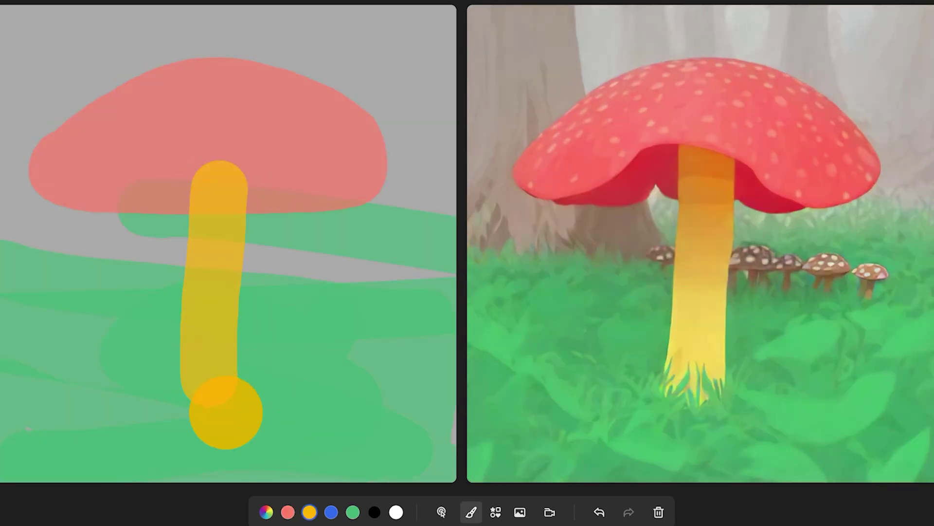
pyautogui.click(84, 199)
pyautogui.click(122, 183)
pyautogui.click(206, 151)
pyautogui.click(280, 158)
pyautogui.click(345, 188)
pyautogui.click(330, 512)
pyautogui.click(95, 164)
pyautogui.click(249, 142)
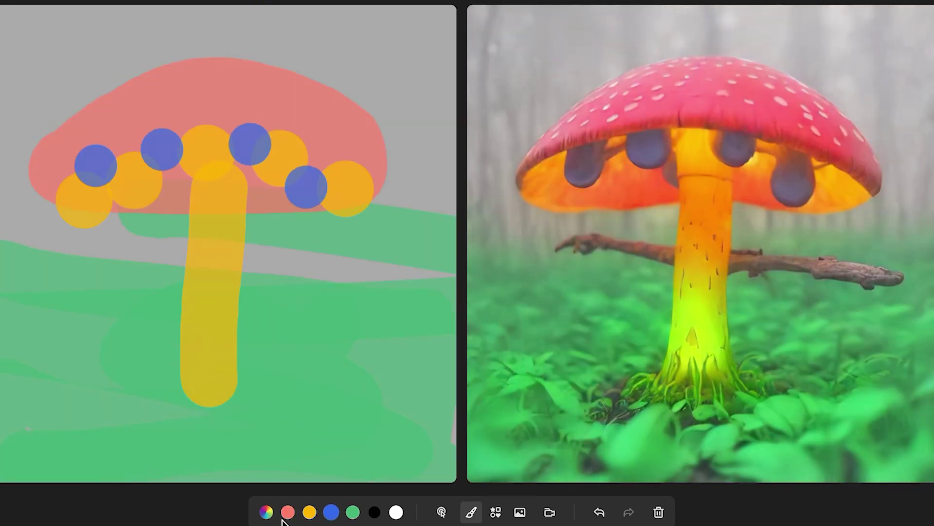
pyautogui.click(267, 512)
# - Add magenta dots on the cap and ground, and lower Imagination from 91 to 82
pyautogui.click(211, 223)
pyautogui.click(308, 212)
pyautogui.click(32, 259)
pyautogui.click(118, 255)
pyautogui.click(89, 362)
pyautogui.click(295, 288)
pyautogui.click(381, 296)
pyautogui.click(438, 446)
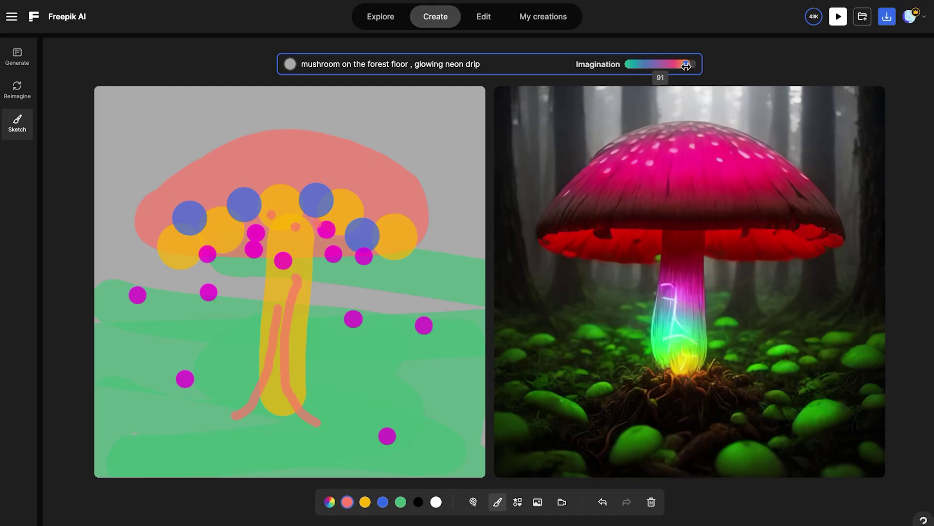
pyautogui.moveTo(686, 66); pyautogui.dragTo(676, 64)
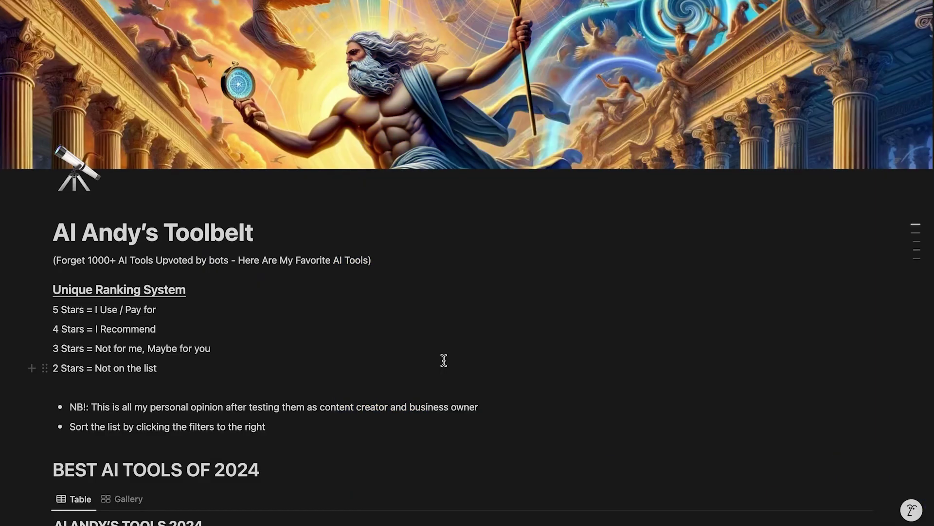
pyautogui.scroll(-1, 444, 360)
pyautogui.scroll(-1, 444, 360)
pyautogui.scroll(-1, 444, 360)
pyautogui.scroll(-5, 445, 360)
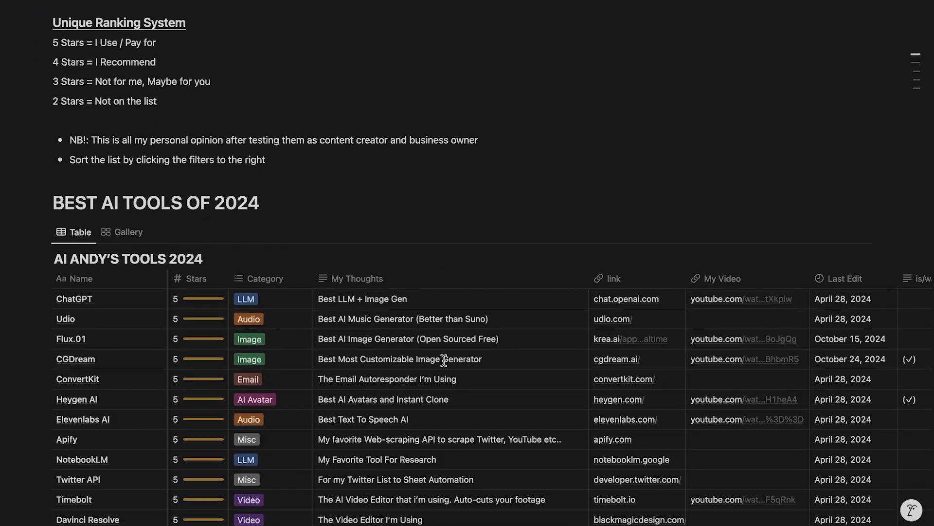
pyautogui.scroll(-3, 444, 360)
pyautogui.scroll(-2, 444, 360)
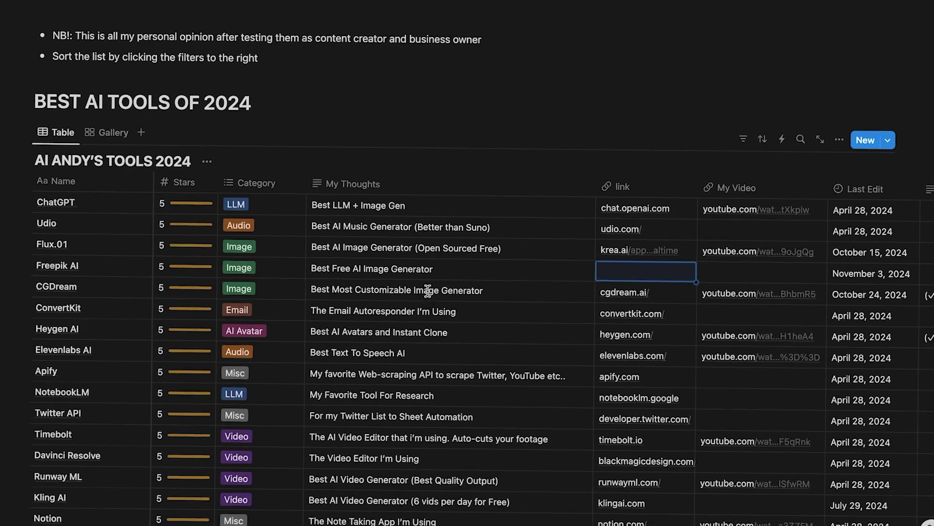
pyautogui.scroll(3, 424, 219)
pyautogui.scroll(1, 413, 289)
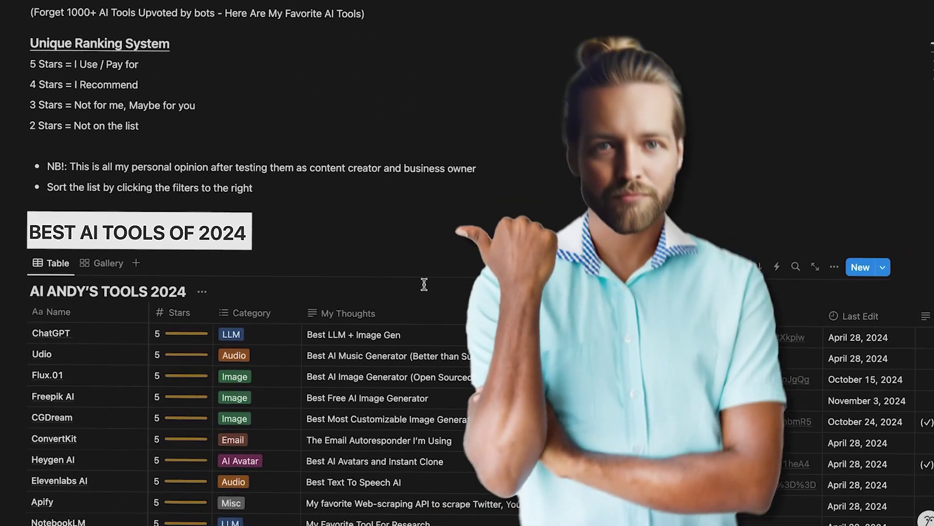